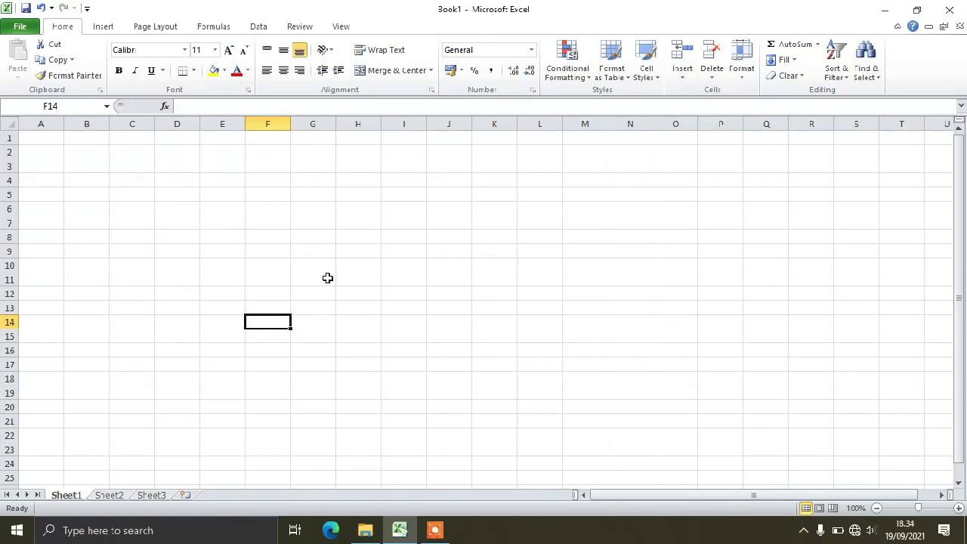
Enter the heading "operasi bilangan" in cell F3.
click(276, 204)
click(264, 171)
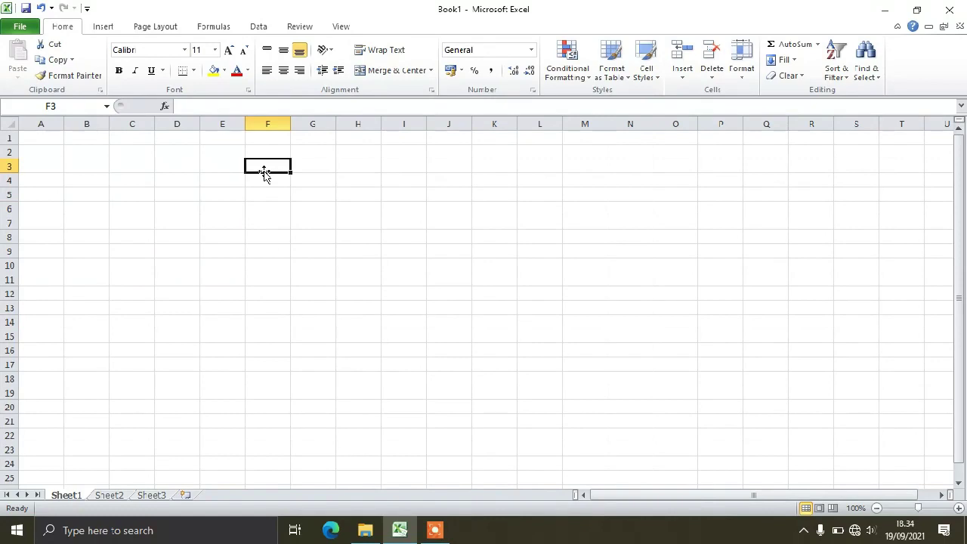
text(ope)
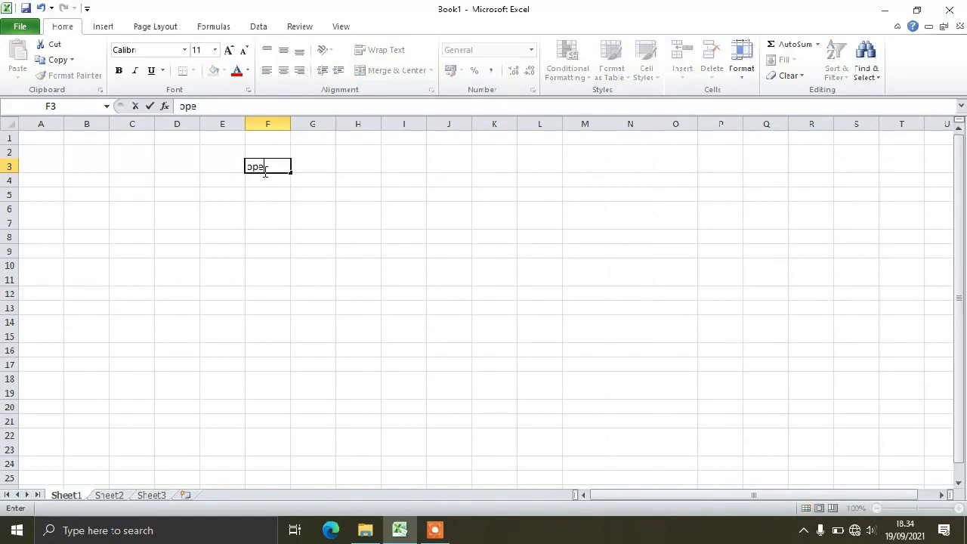
text(rasi bilangan)
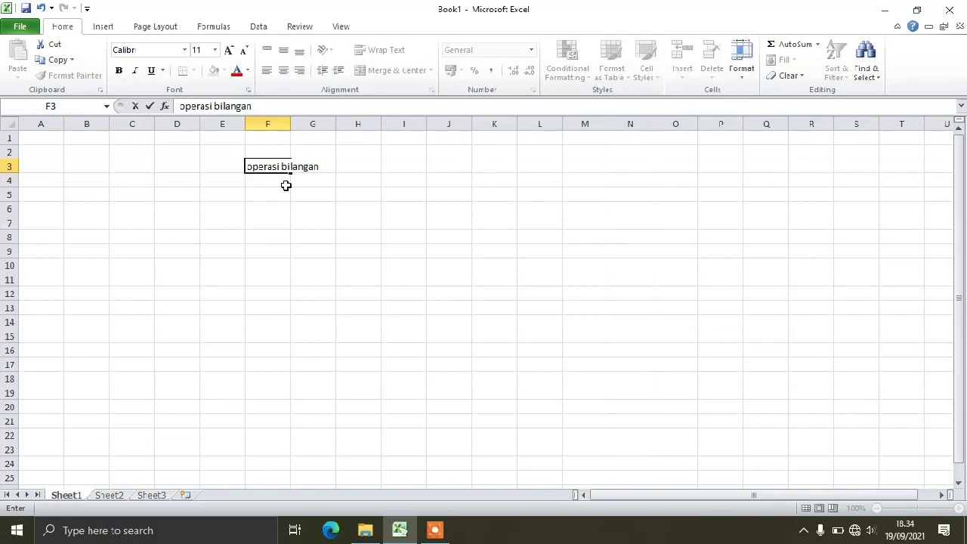
click(285, 182)
key(Return)
List "penjumlaha", "pengurangan", "pembagian" and "perkalian" in F5:F8, and enter "absolut" in F10.
text(penjumlaha)
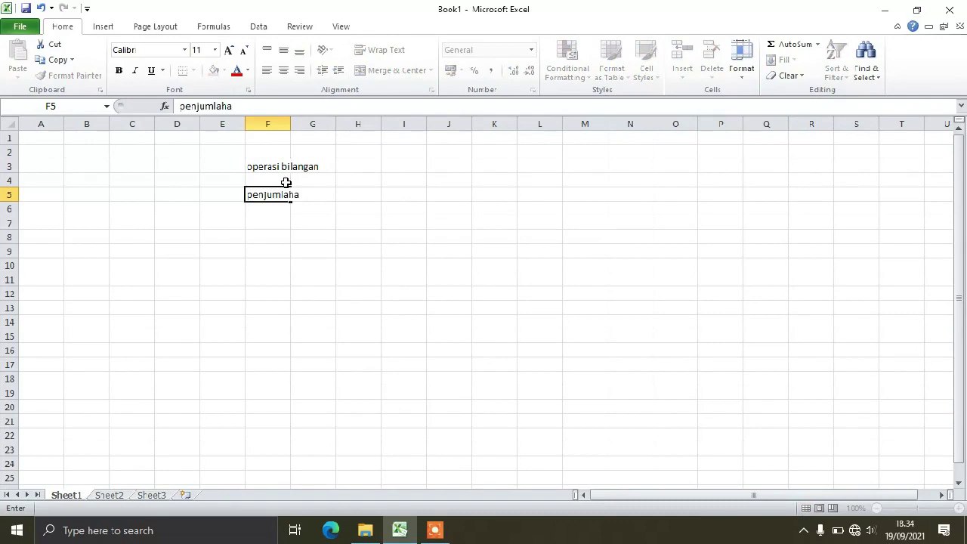
key(Return)
text(p)
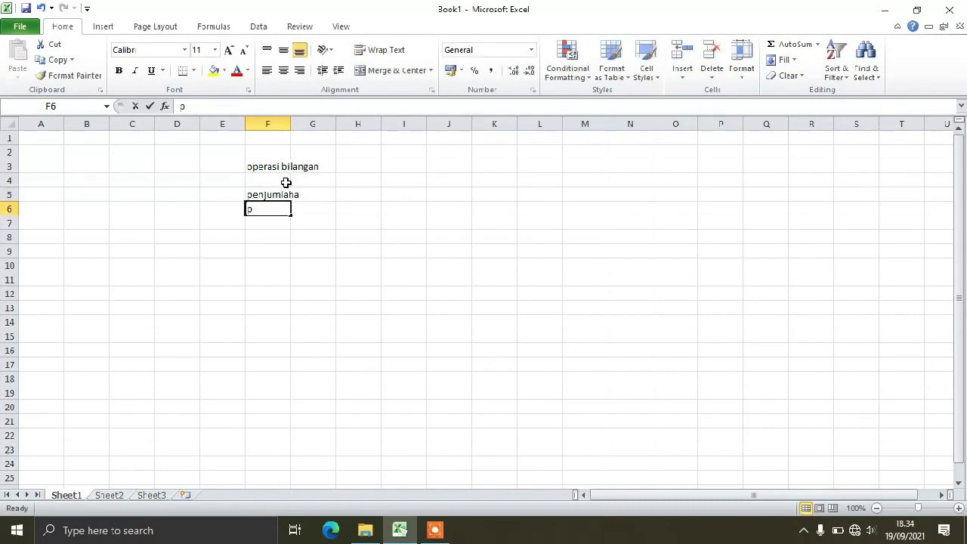
text(engurangan)
key(Return)
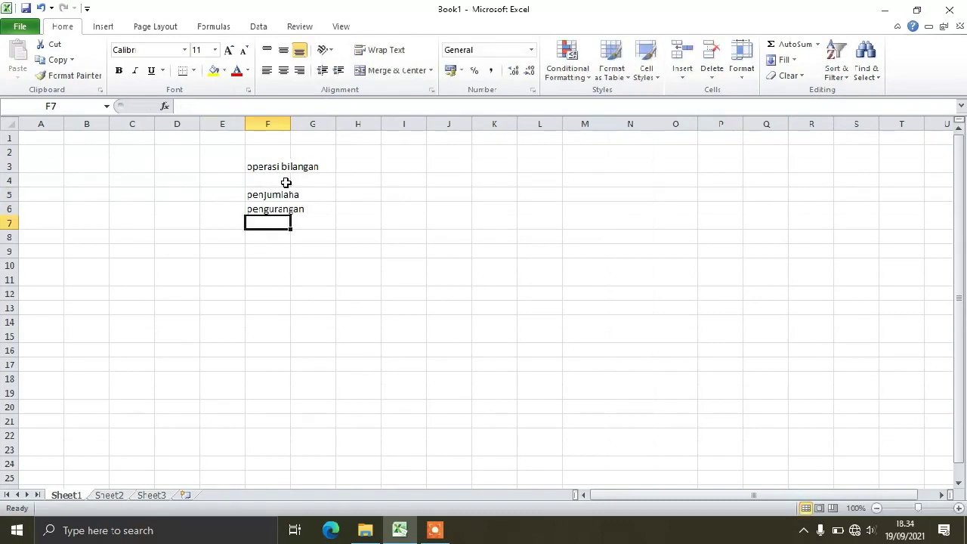
text(pembagian)
key(Return)
text(perkalian)
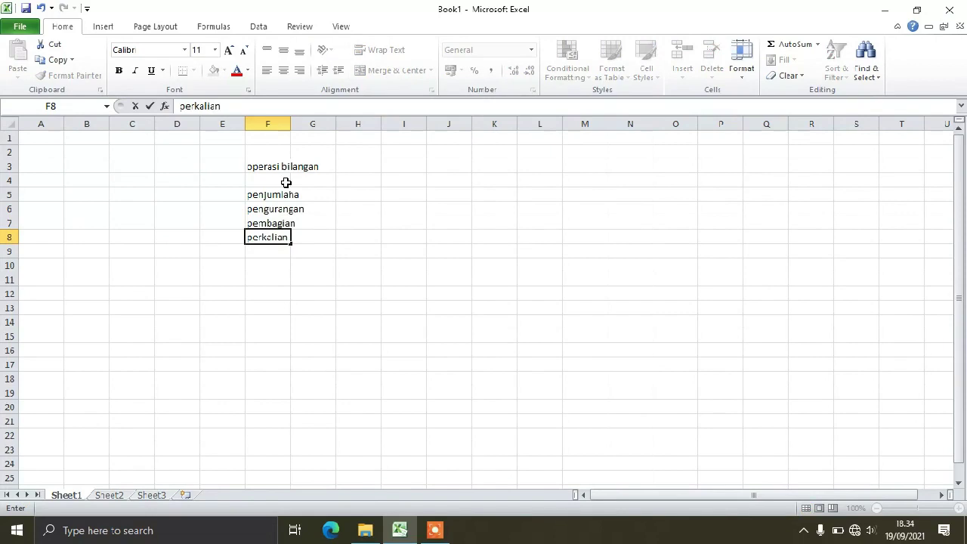
key(Return)
key(Return)
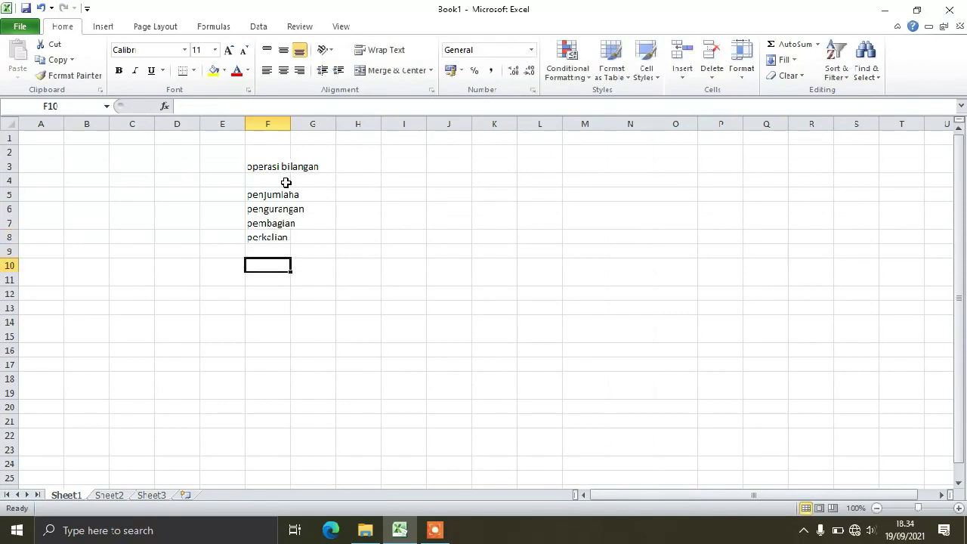
text(absolut)
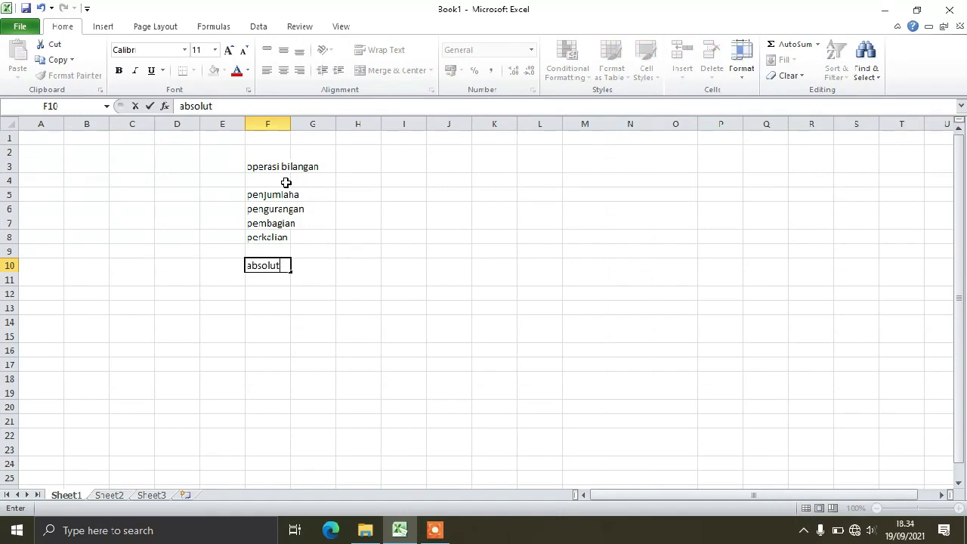
click(502, 379)
Clear the contents of the range E2:H12.
click(284, 151)
click(238, 153)
drag(239, 153, 353, 294)
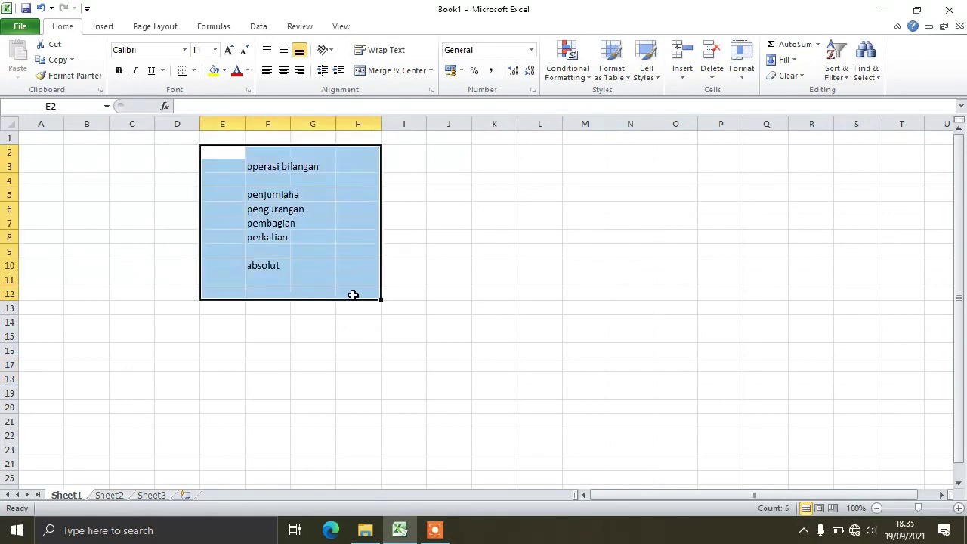
key(Delete)
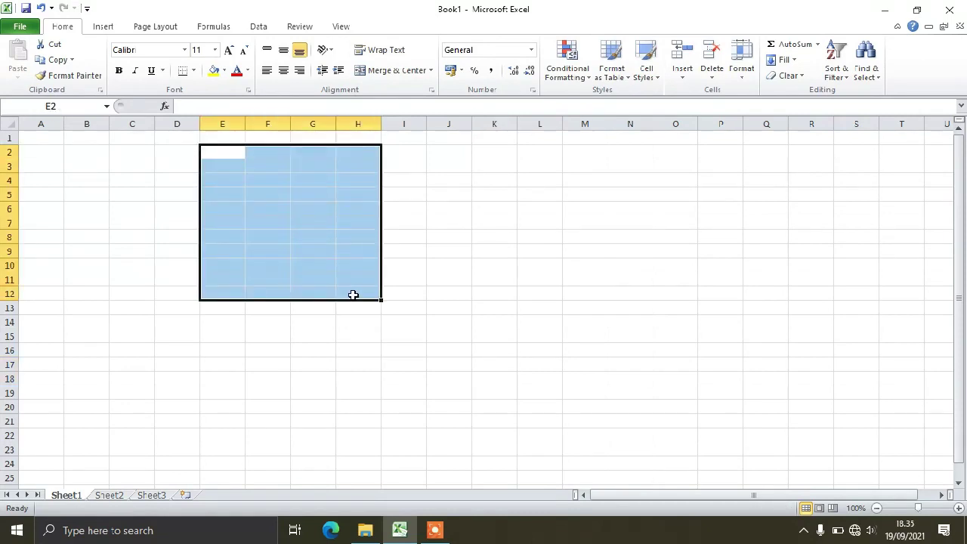
Apply All Borders to the range B4:D7 to form a three-column table grid.
click(43, 253)
drag(86, 183, 185, 223)
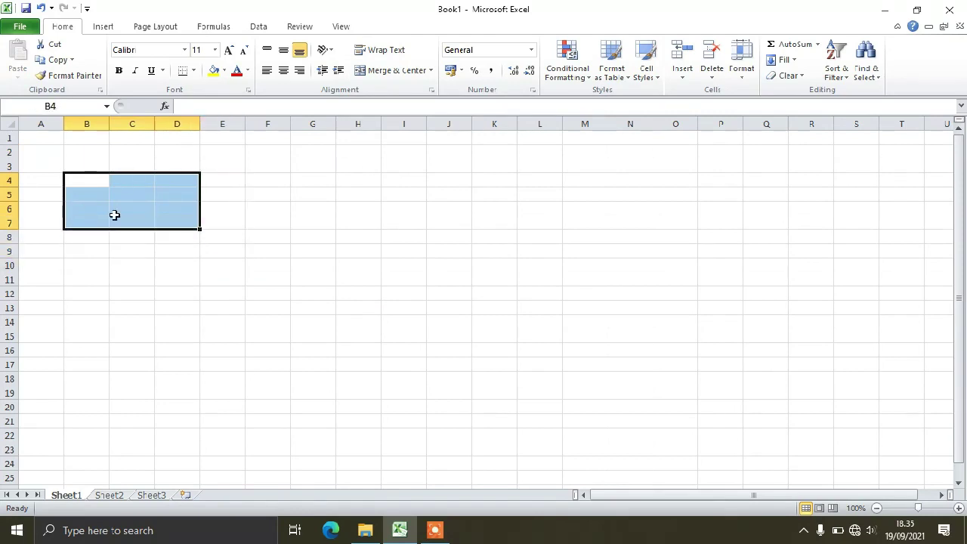
click(193, 70)
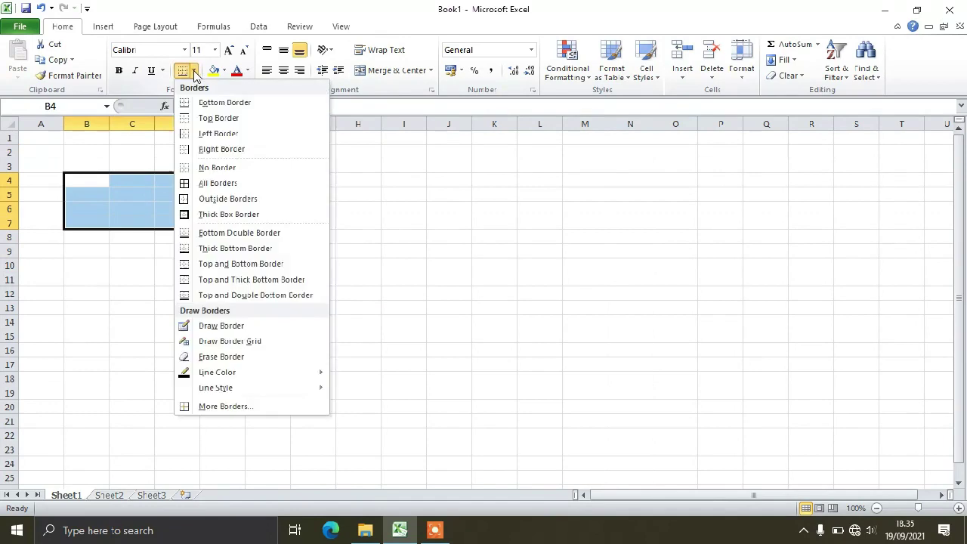
click(216, 183)
click(280, 202)
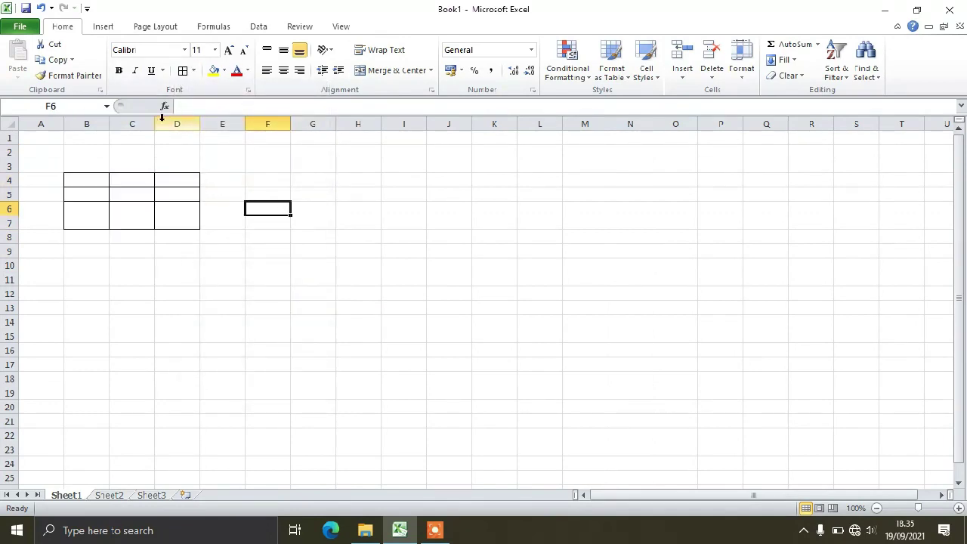
Widen columns B, C and D of the bordered table.
drag(108, 123, 245, 123)
drag(117, 124, 127, 124)
drag(918, 513, 928, 513)
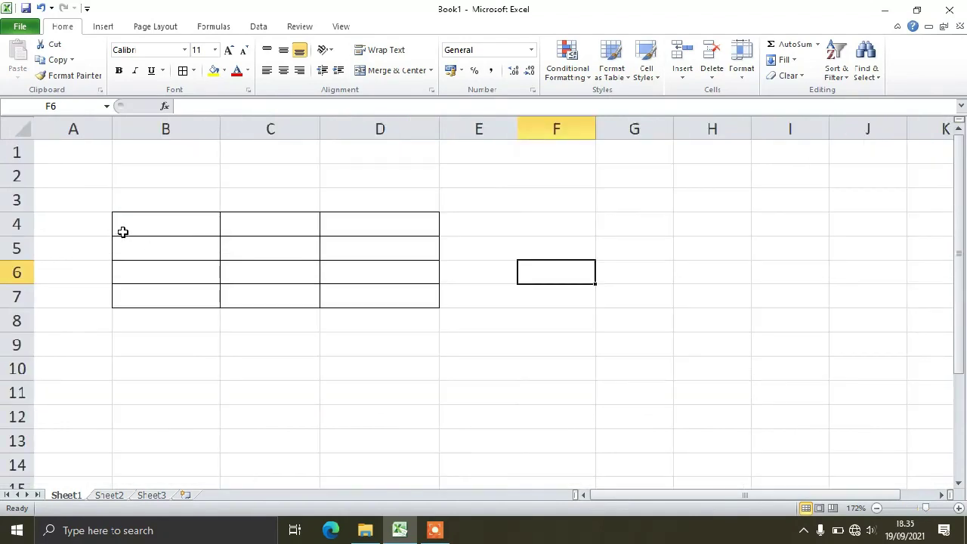
click(151, 231)
text(Nama)
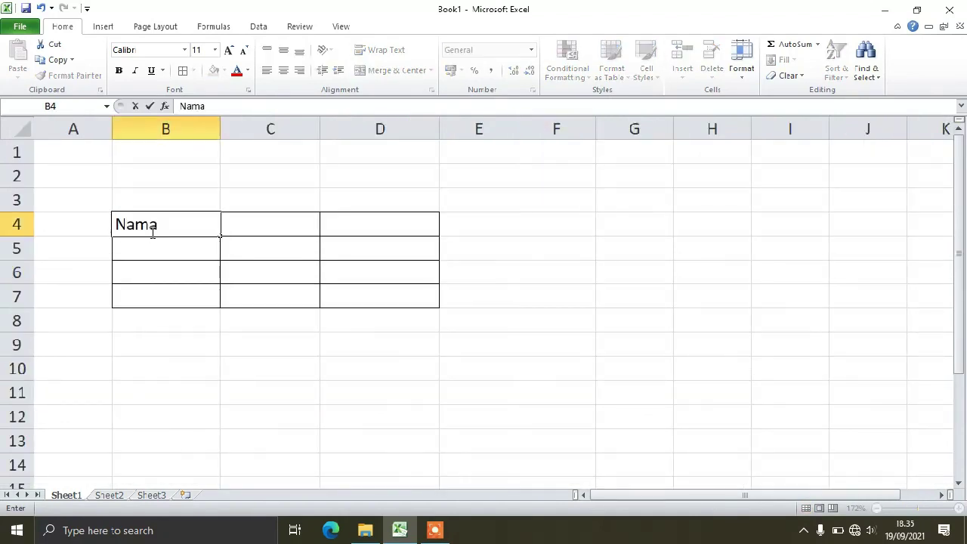
text( barang)
key(Tab)
text(jumlah)
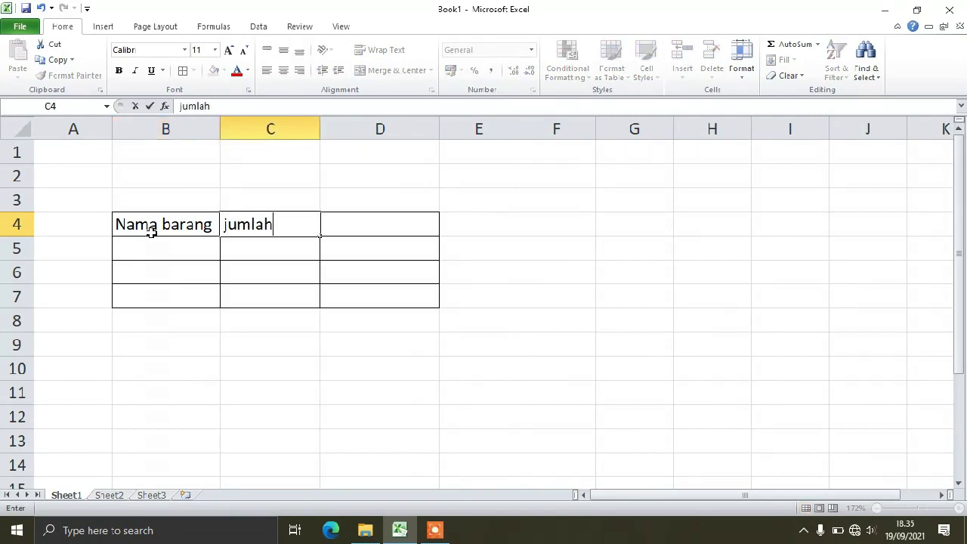
key(BackSpace)
key(BackSpace)
key(BackSpace)
key(BackSpace)
key(BackSpace)
key(BackSpace)
key(Left)
key(Left)
key(Right)
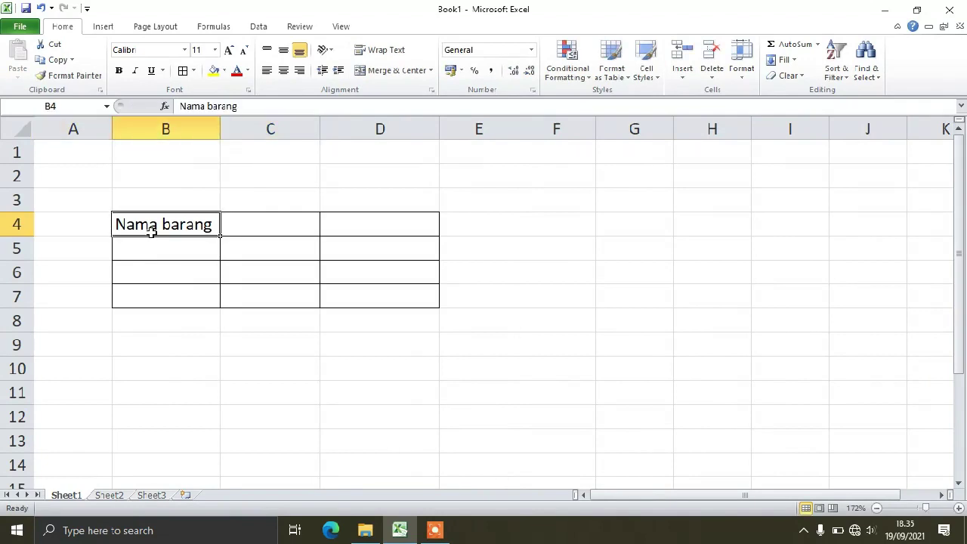
Enter the headers "Operasi", "nilai 1", "Nilai 2" and "Hasil" in cells B4:E4.
text(Operaso)
key(BackSpace)
text(iul)
key(BackSpace)
key(BackSpace)
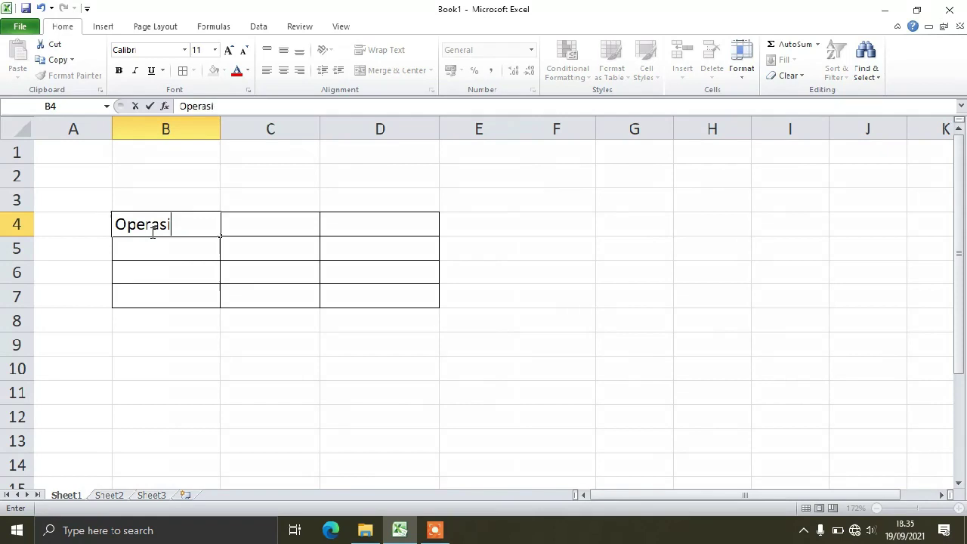
key(Right)
text(nil)
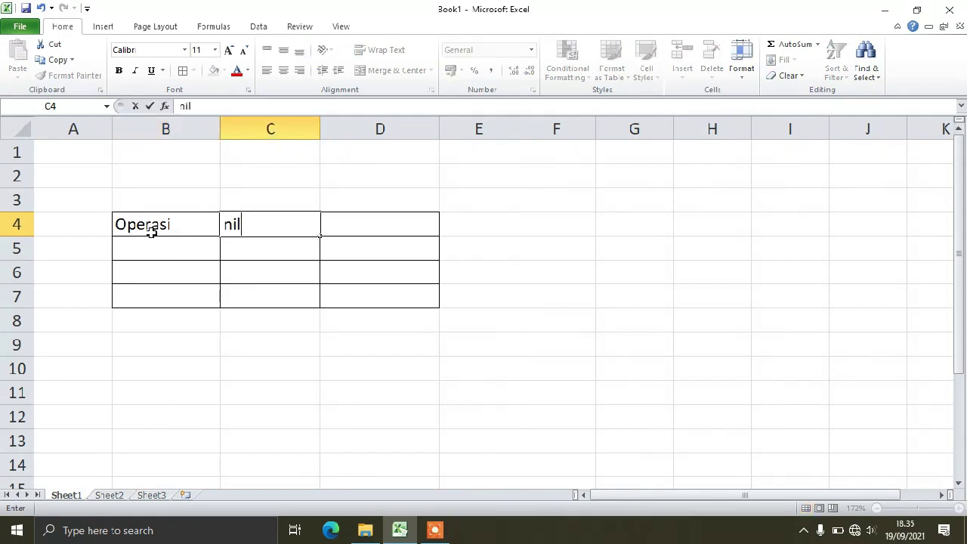
text(ai 1)
key(Right)
text(Nilai 2)
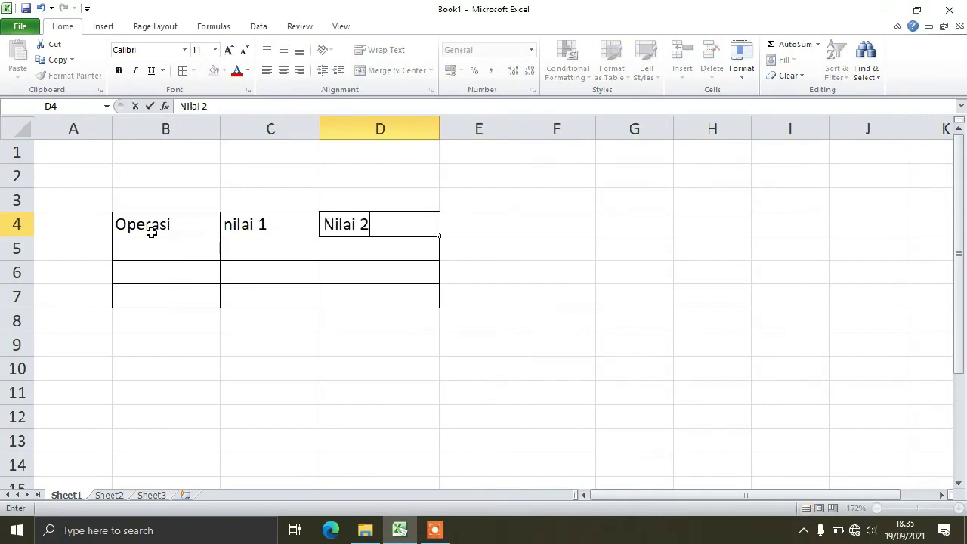
key(Right)
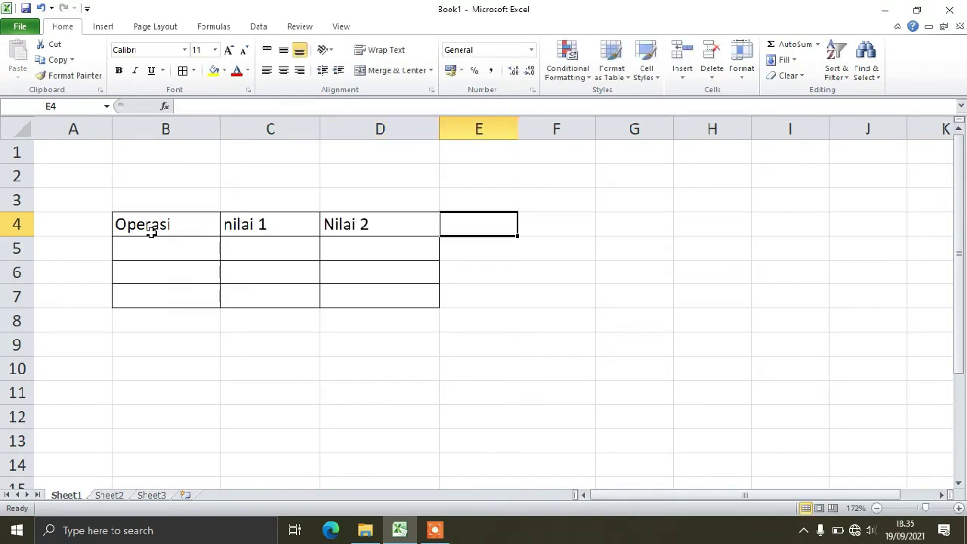
text(Hasil)
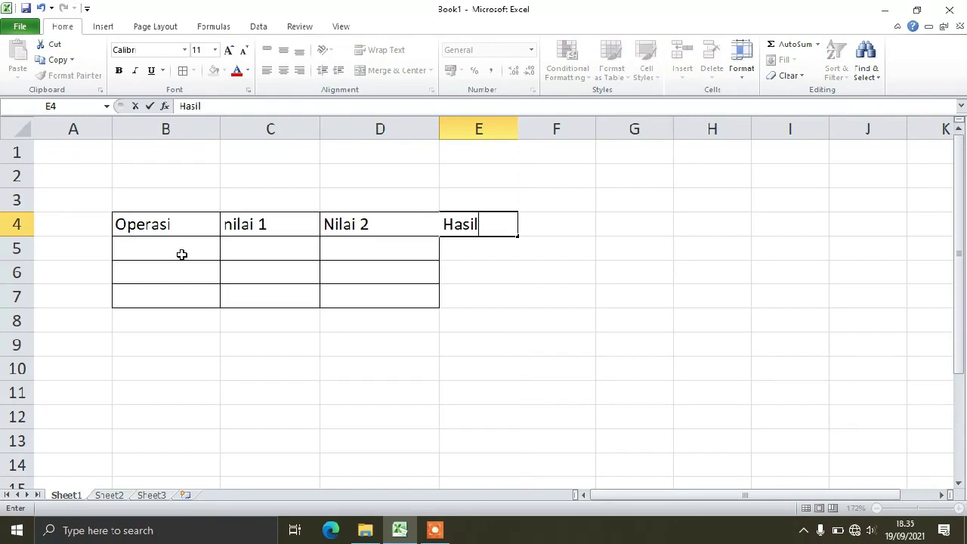
Extend the table's borders to the Hasil column E4:E7 and an additional row B8:E8.
click(516, 326)
drag(487, 224, 468, 295)
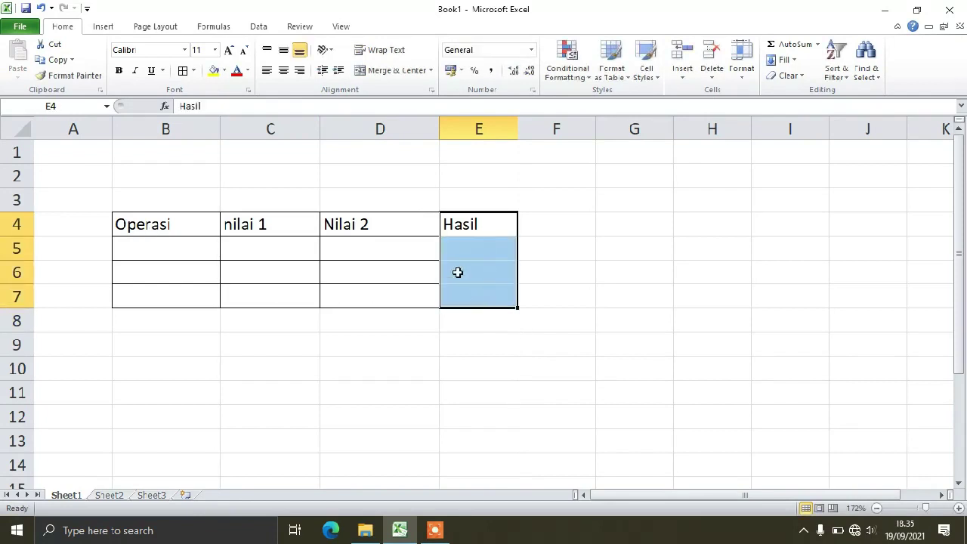
click(183, 70)
drag(144, 320, 490, 320)
click(183, 70)
Enter "Penjumlahan", "Pengurangan", "Pembagian" and "Perkalian" in cells B5:B8 under Operasi.
click(179, 250)
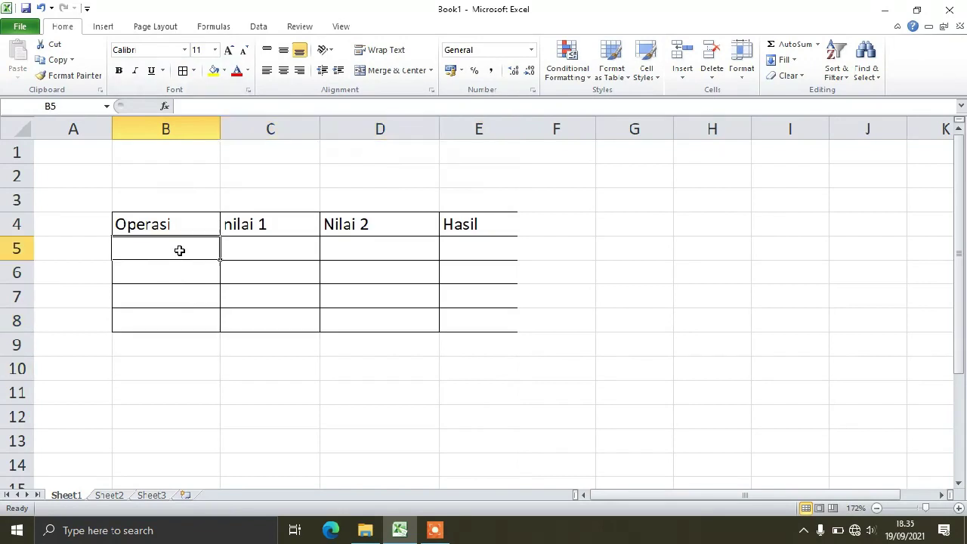
text(Penjumlahan)
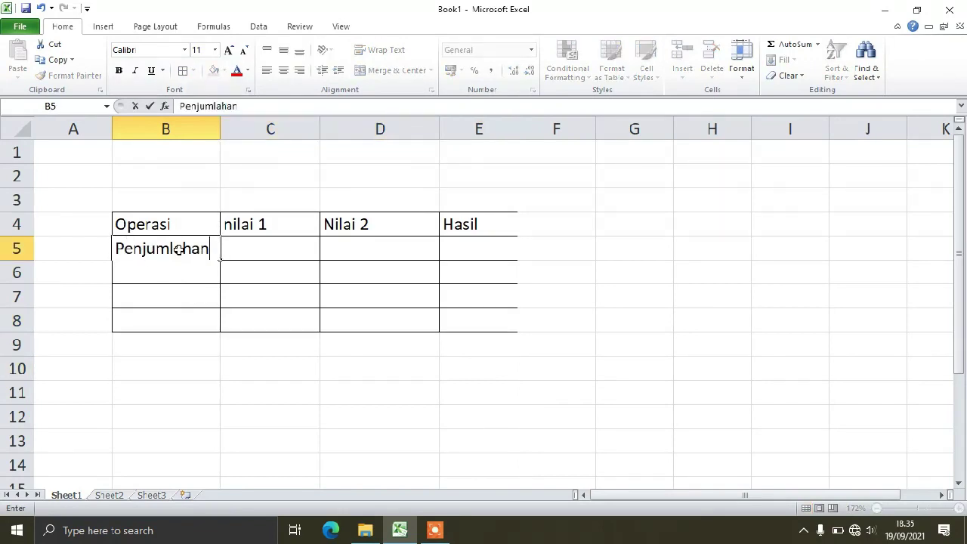
key(Return)
text(Pengurangan)
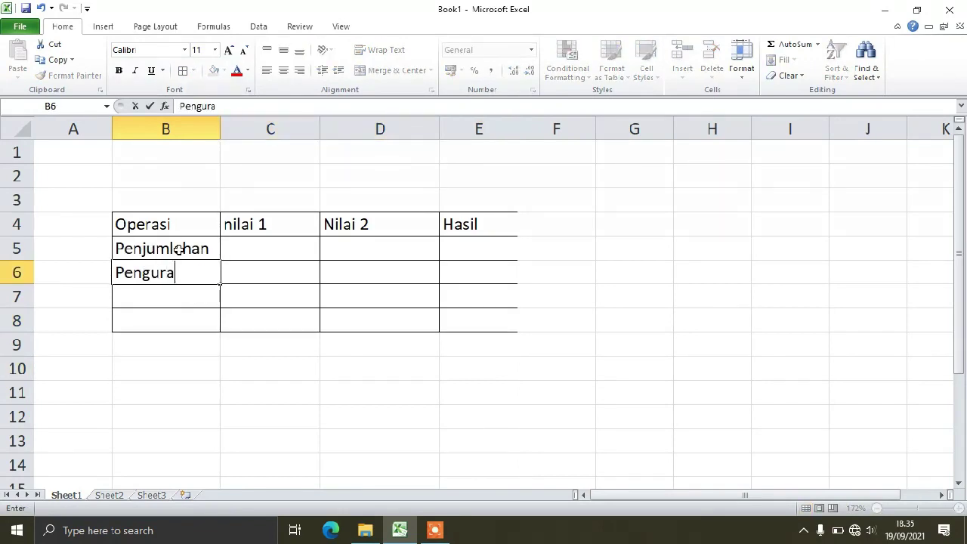
key(Return)
text(Pembagian)
key(Return)
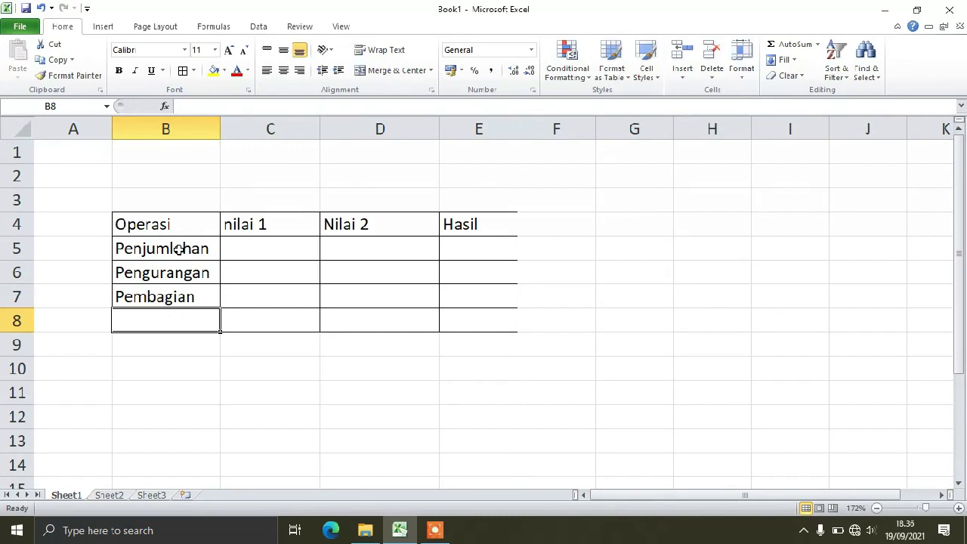
text(Perkalian)
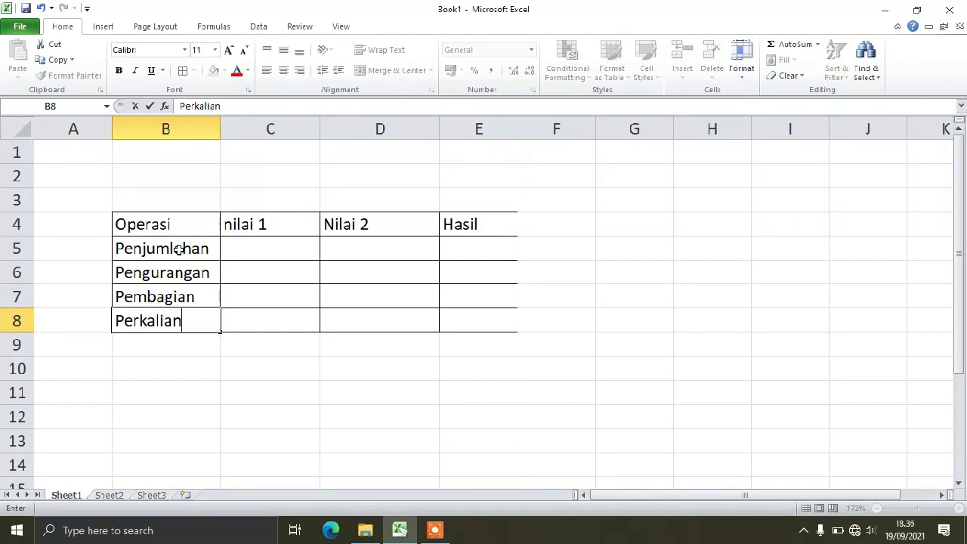
click(484, 380)
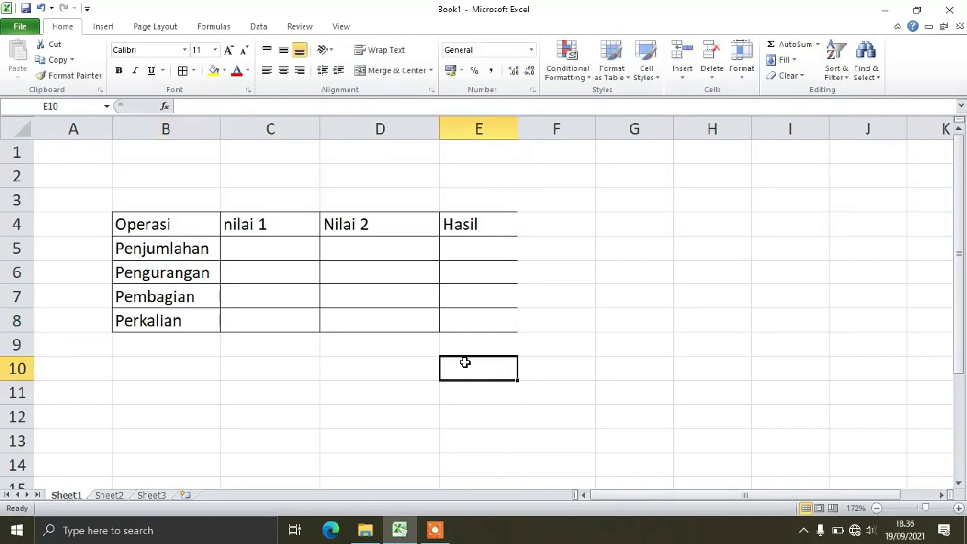
Fill the nilai 1 column, C5:C8, with 5, 5, 6 and 7.
click(305, 243)
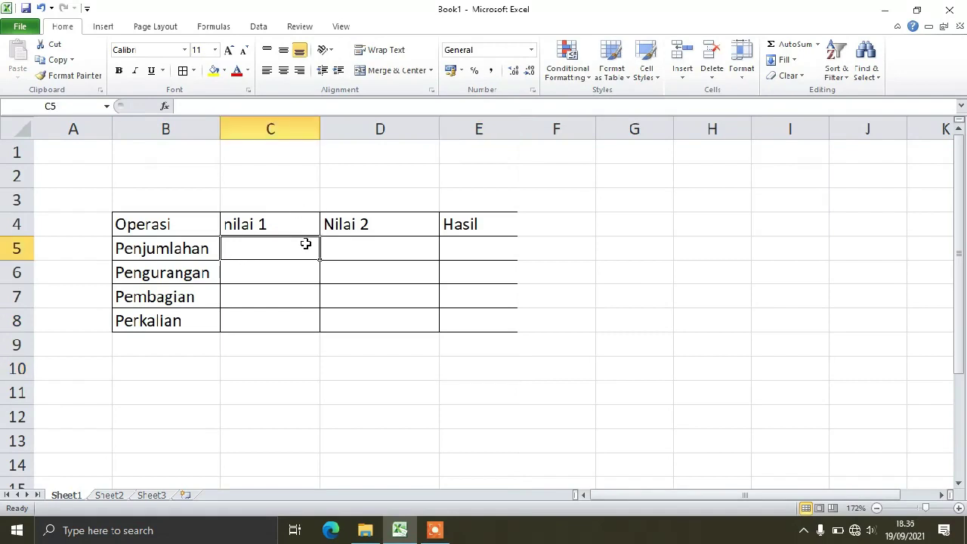
text(5)
key(Return)
text(5)
key(Return)
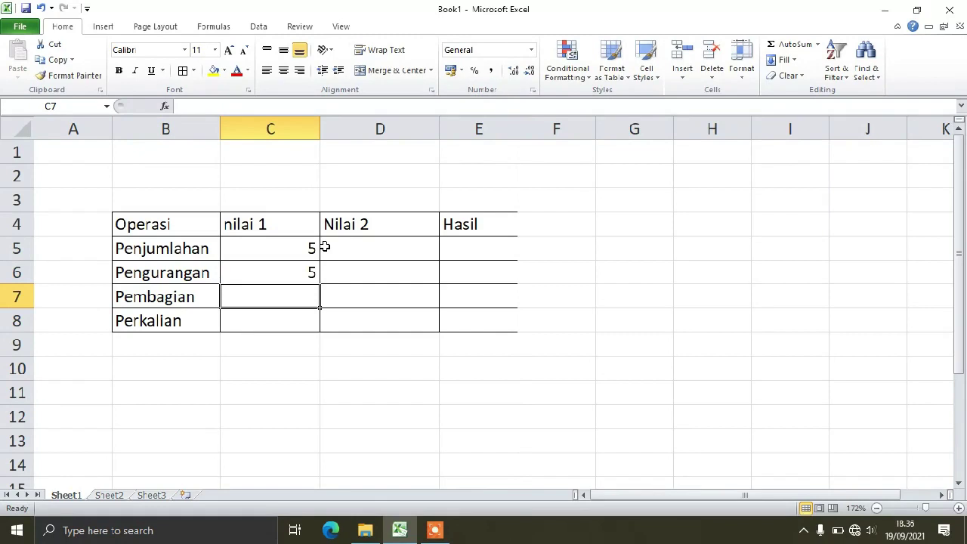
text(6)
key(Return)
text(7)
Fill the Nilai 2 column, D5:D8, with 6, 3, 3 and 2.
key(Right)
key(Up)
key(Up)
key(Up)
text(6)
key(Return)
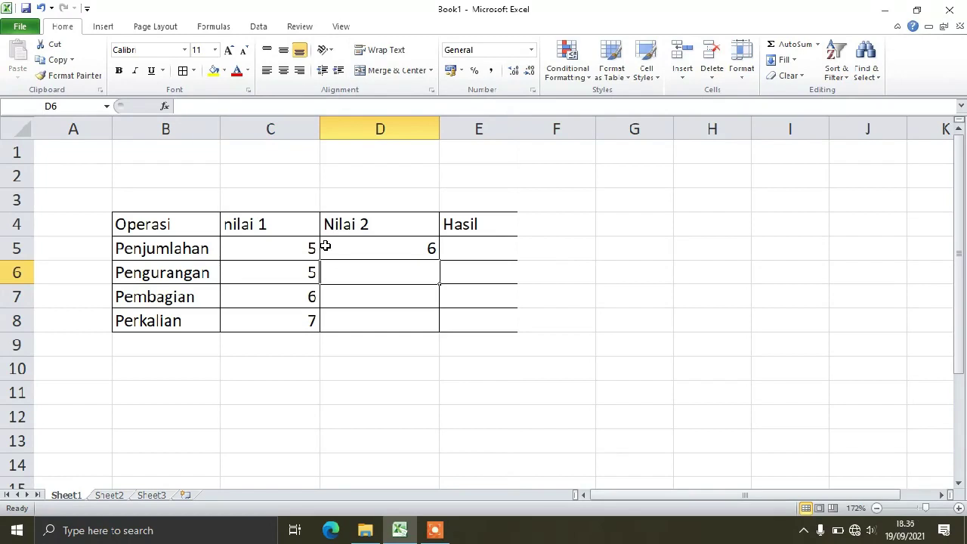
text(3)
key(Return)
text(3)
key(Return)
text(2)
key(Tab)
Center the contents of the range C5:E8 horizontally.
drag(294, 240, 458, 320)
click(283, 70)
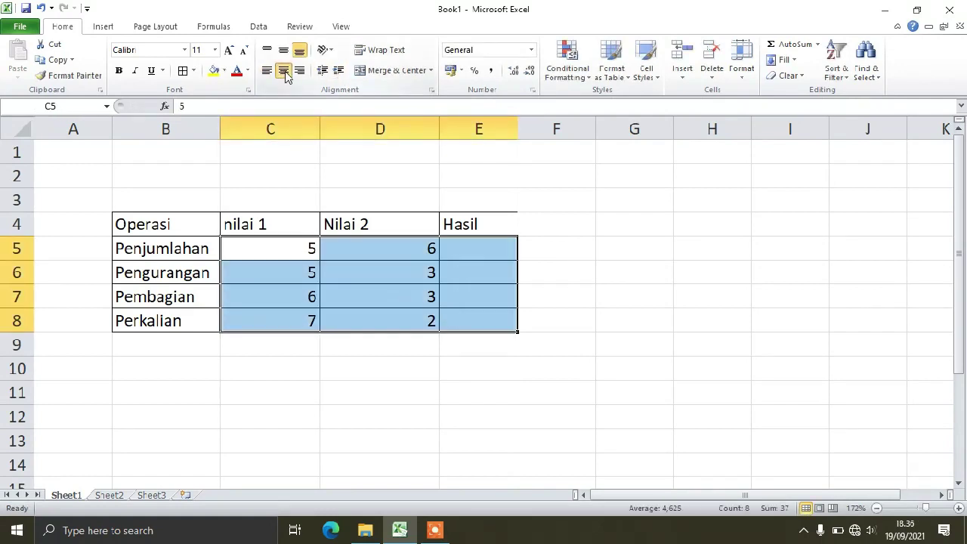
click(600, 317)
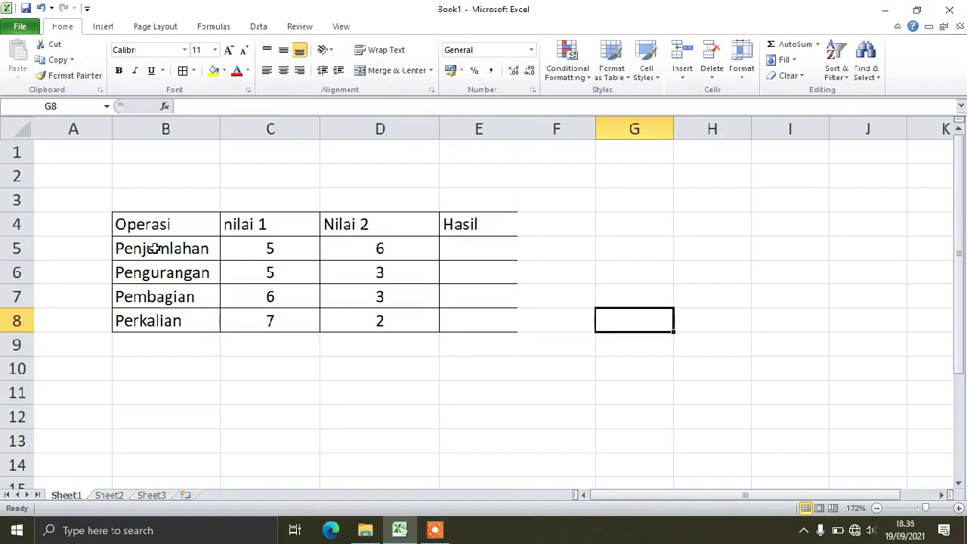
click(266, 252)
click(416, 252)
click(260, 251)
click(362, 252)
click(274, 252)
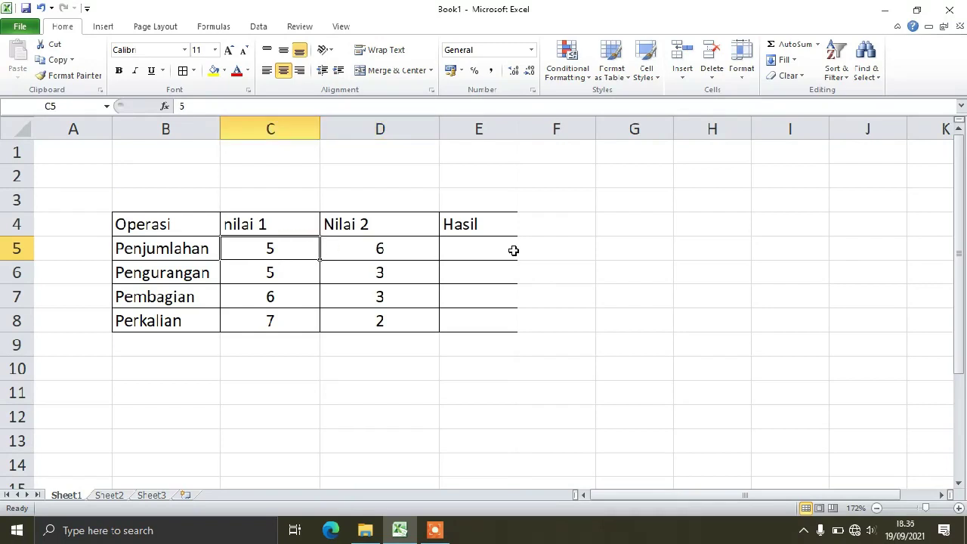
Enter the addition formula =C5+D5 in cell E5 of the Hasil column.
click(481, 249)
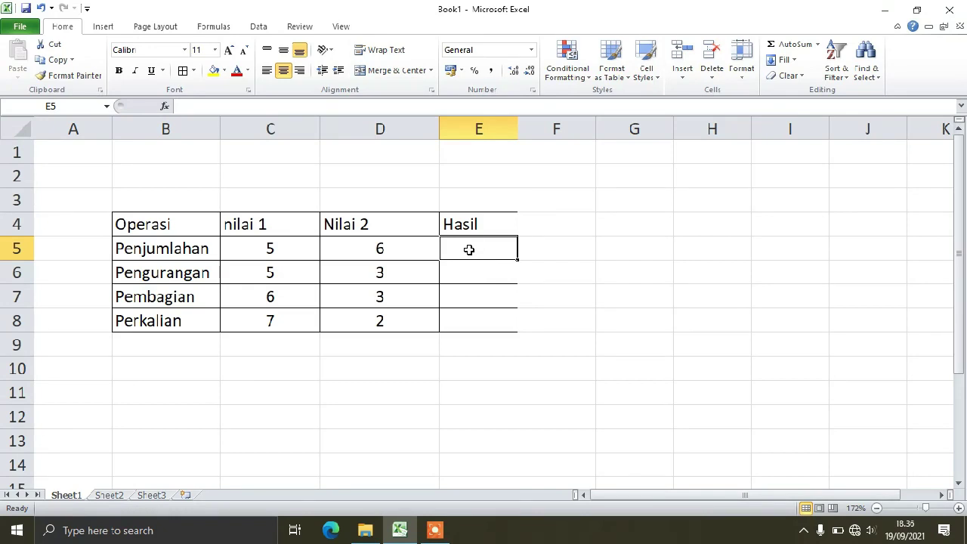
text(=)
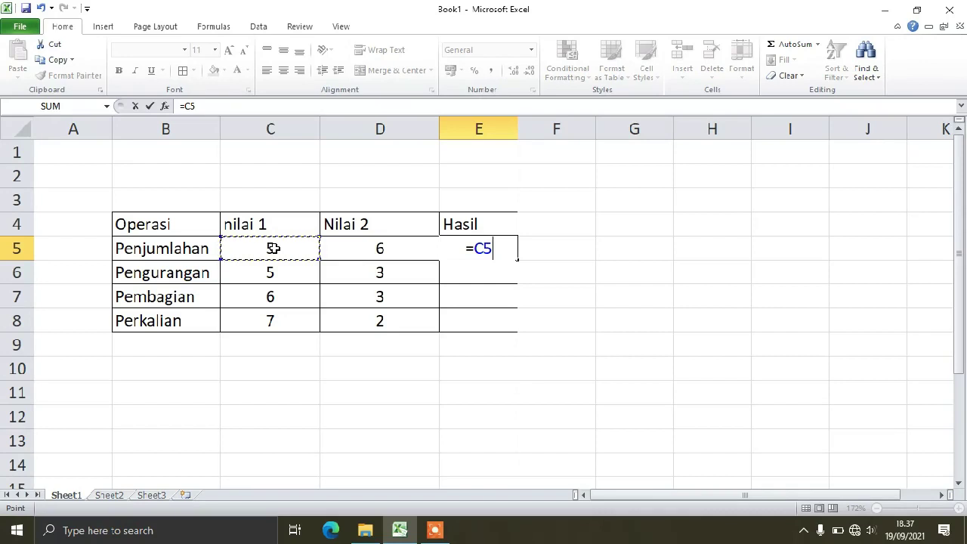
text(+)
click(355, 250)
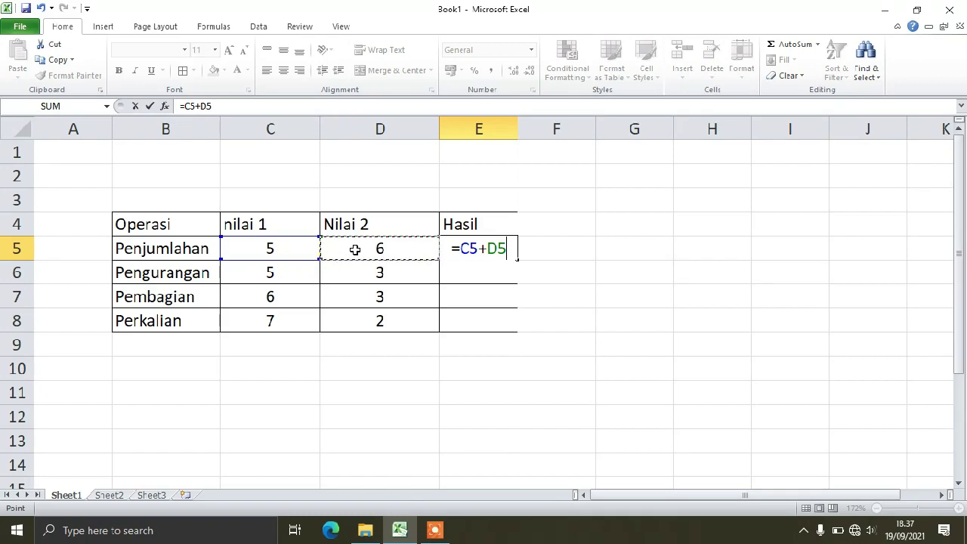
key(Return)
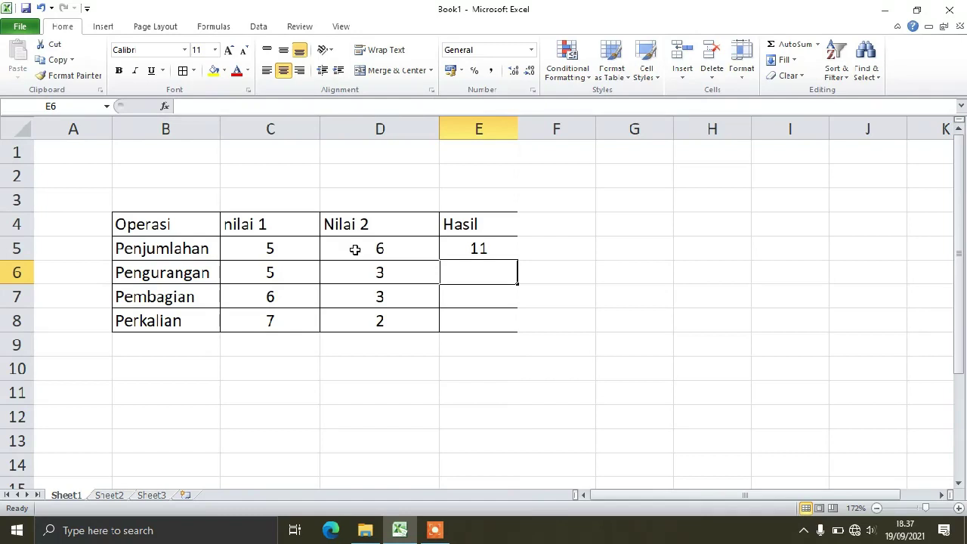
Enter the subtraction formula =C6-D6 in cell E6 for the Pengurangan row.
text(=)
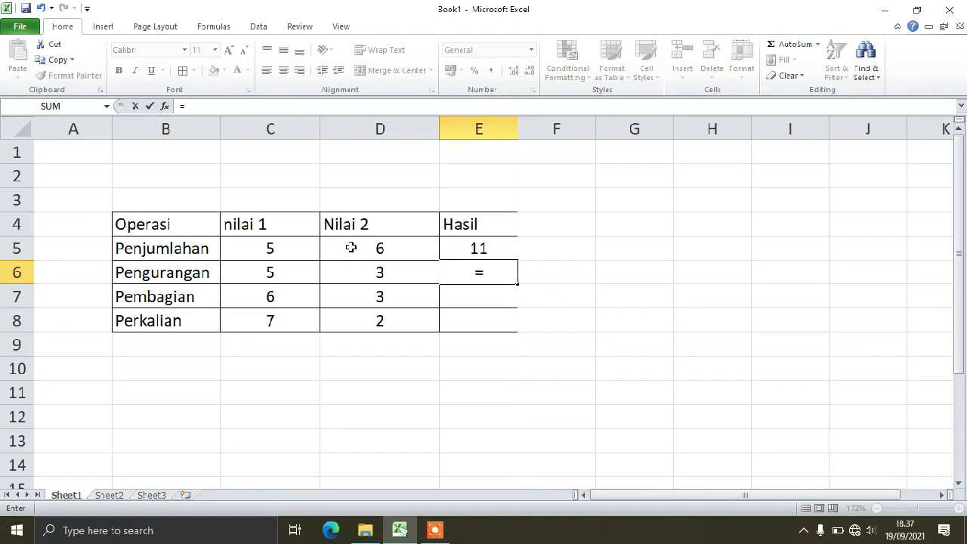
click(298, 270)
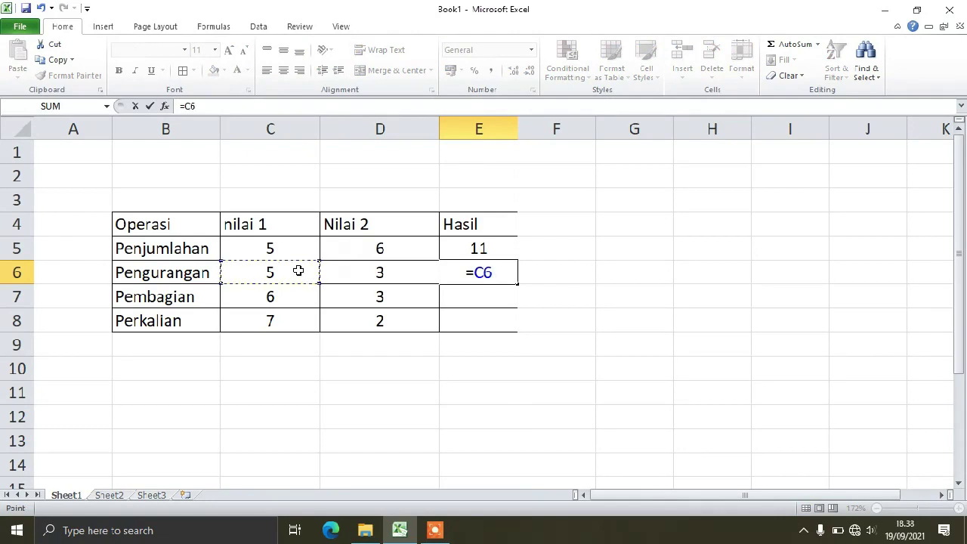
text(-)
click(359, 271)
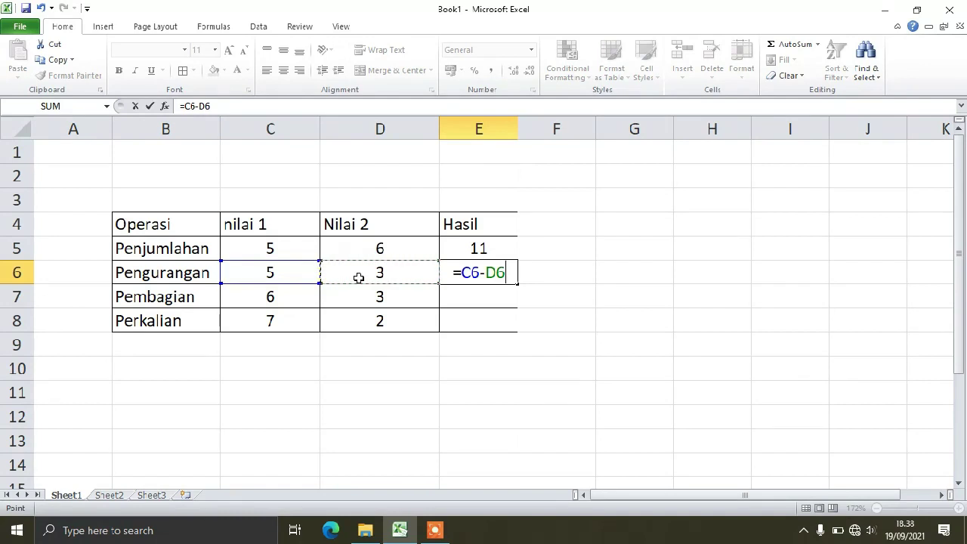
key(Return)
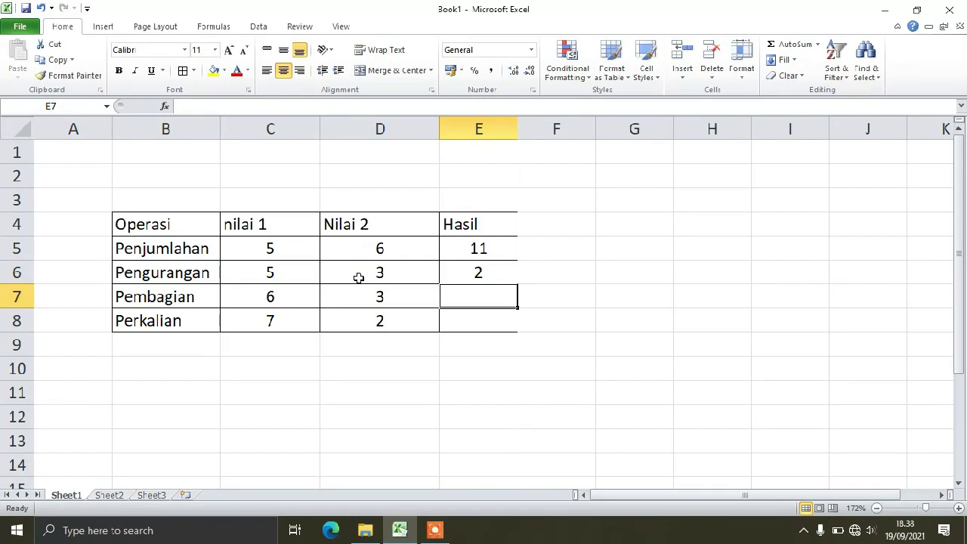
Enter the division formula =C7/D7 in cell E7 for the Pembagian row.
text(=)
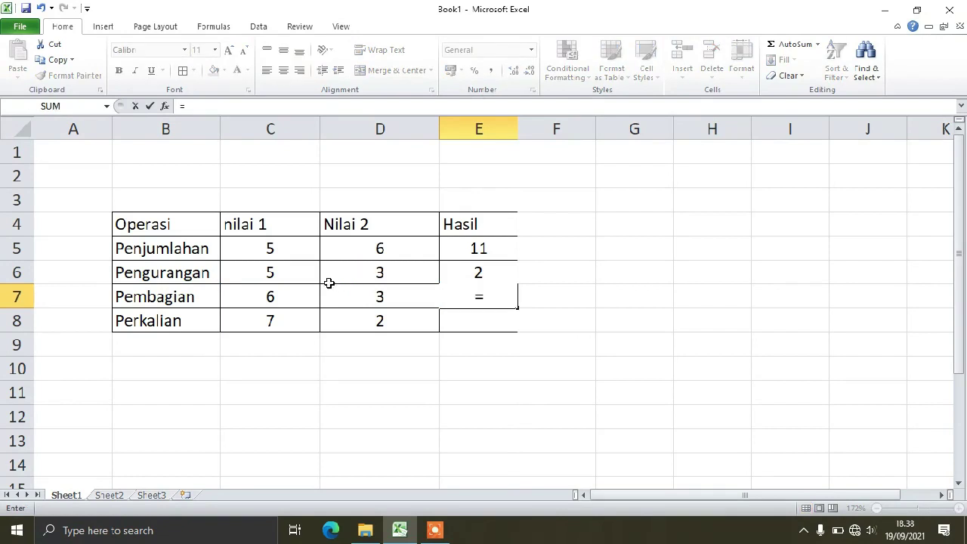
click(281, 294)
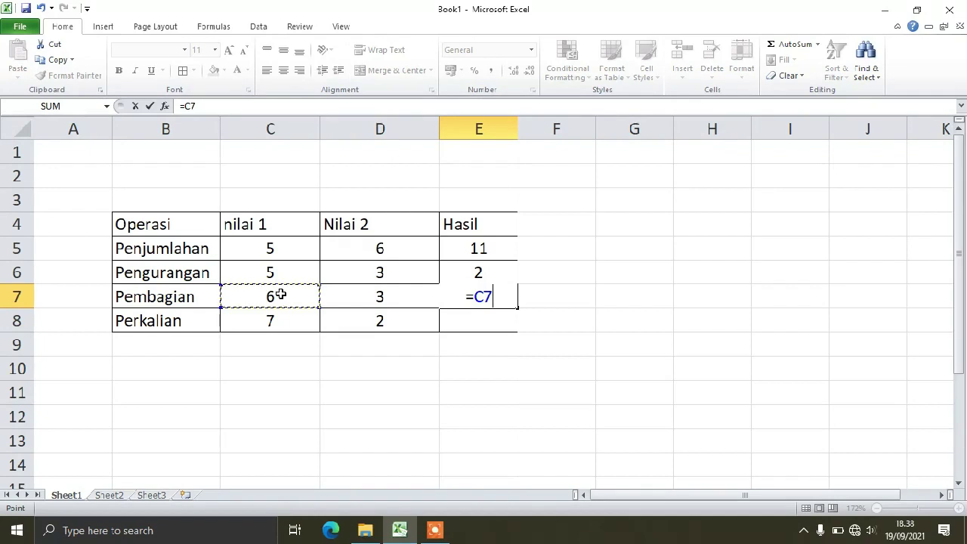
text(/)
click(348, 289)
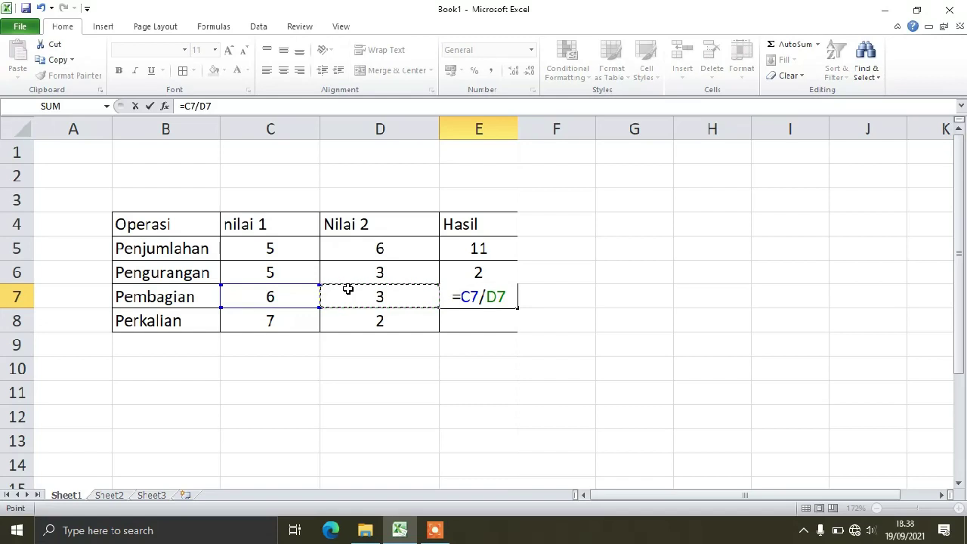
key(Return)
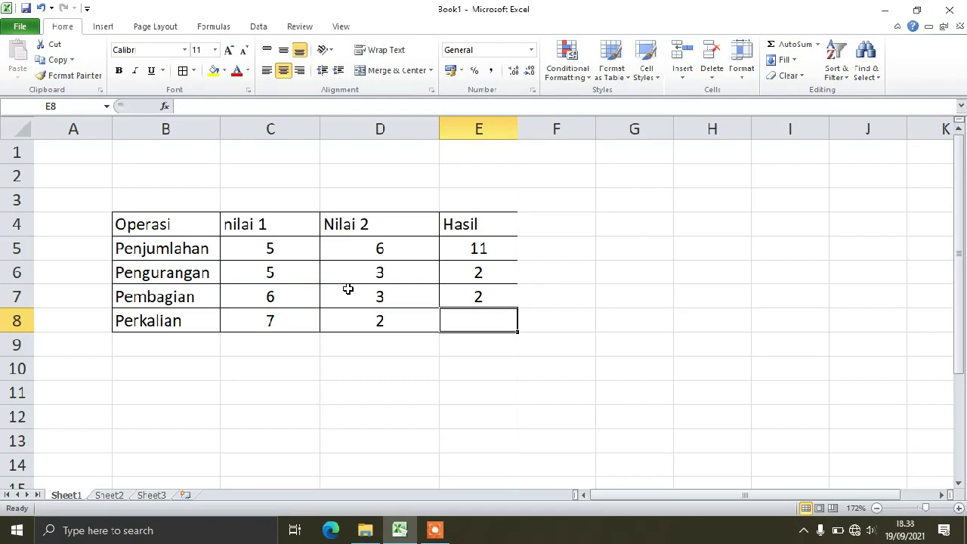
Enter the multiplication formula =C8*D8 in cell E8 for the Perkalian row.
text(=)
click(166, 369)
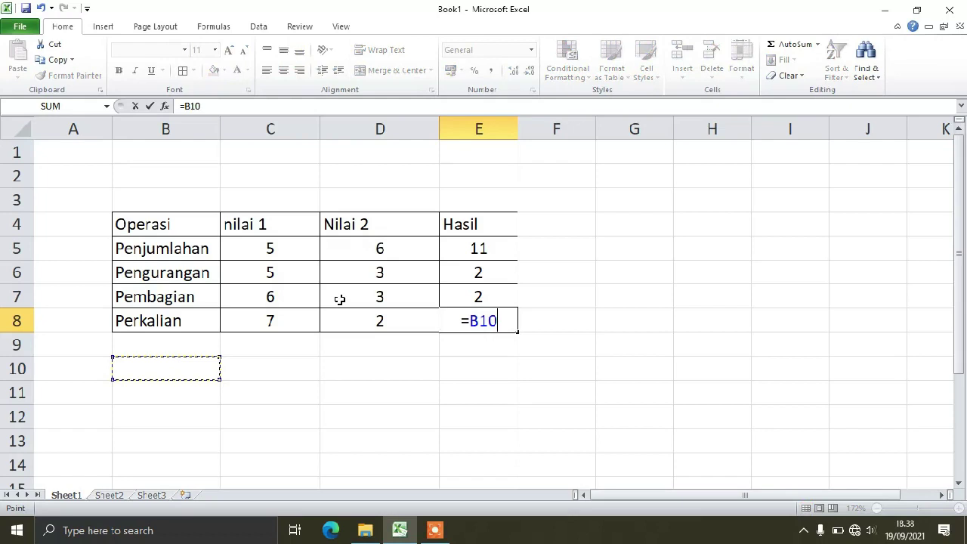
click(297, 320)
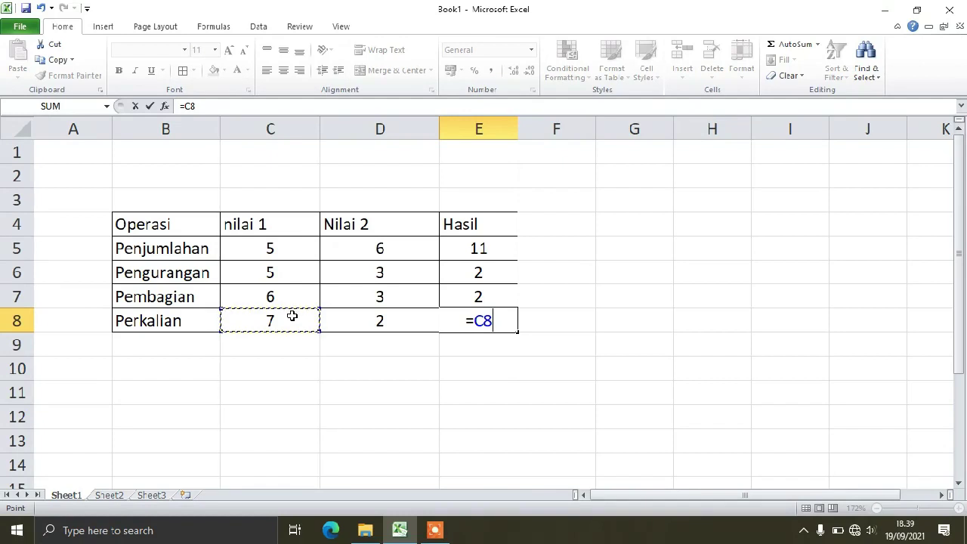
text(*)
click(343, 320)
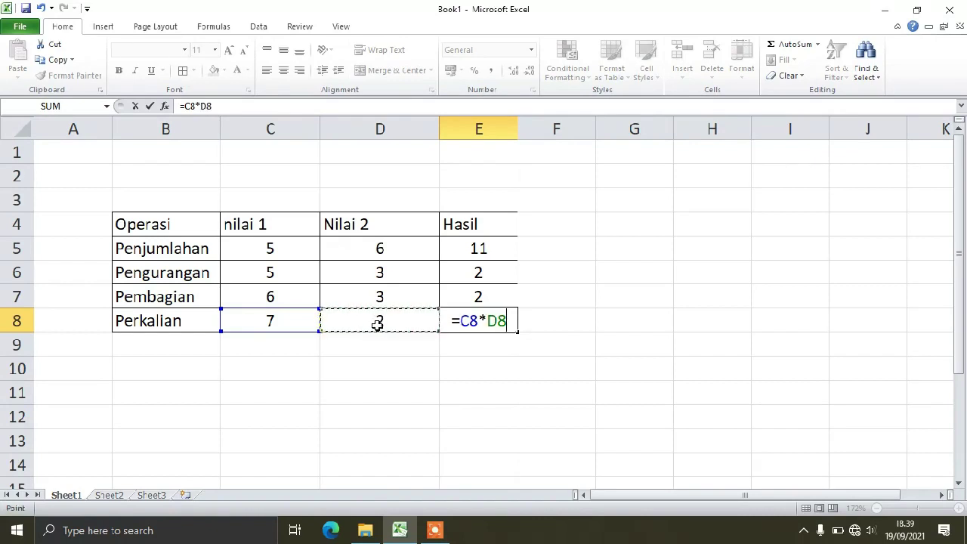
key(Return)
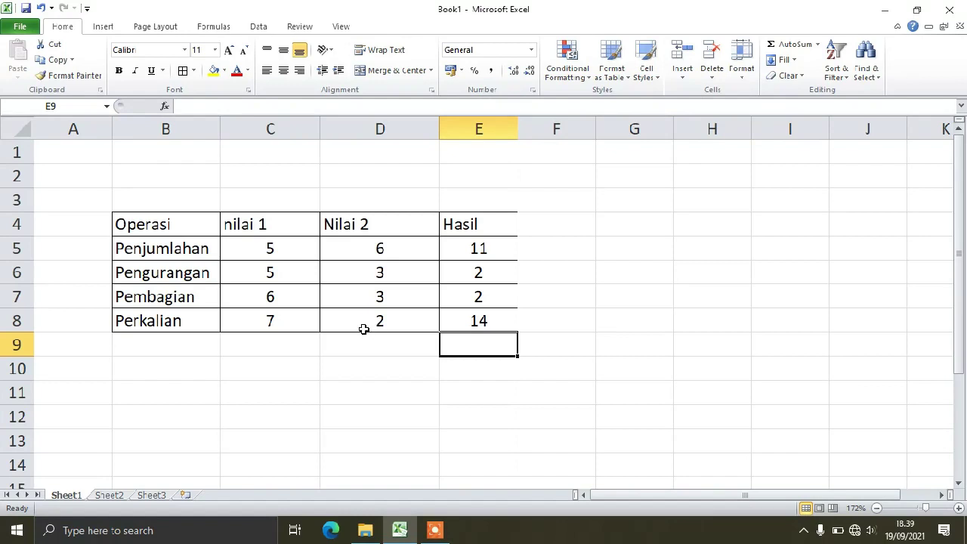
Check the formulas in the Hasil cells E5 to E8 one by one.
click(444, 245)
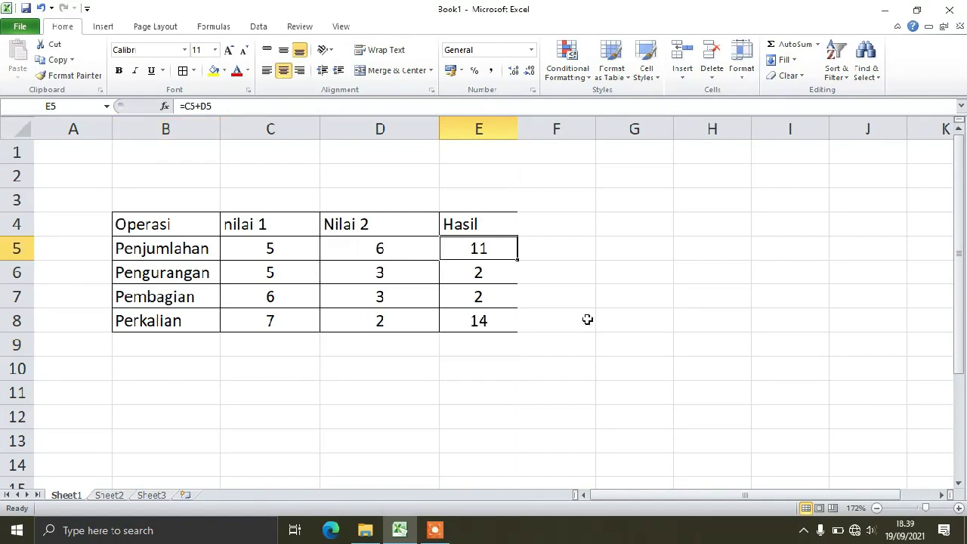
click(493, 278)
click(495, 297)
click(471, 322)
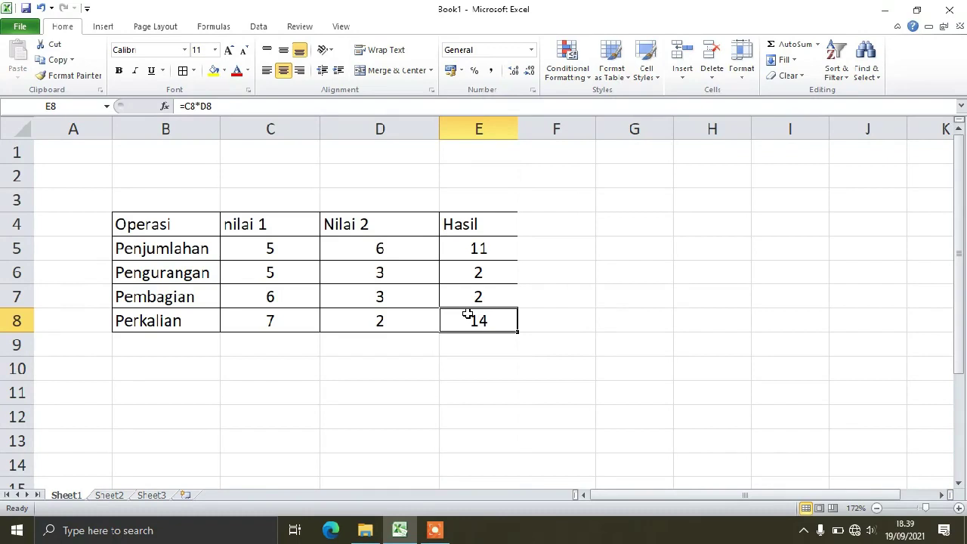
click(546, 353)
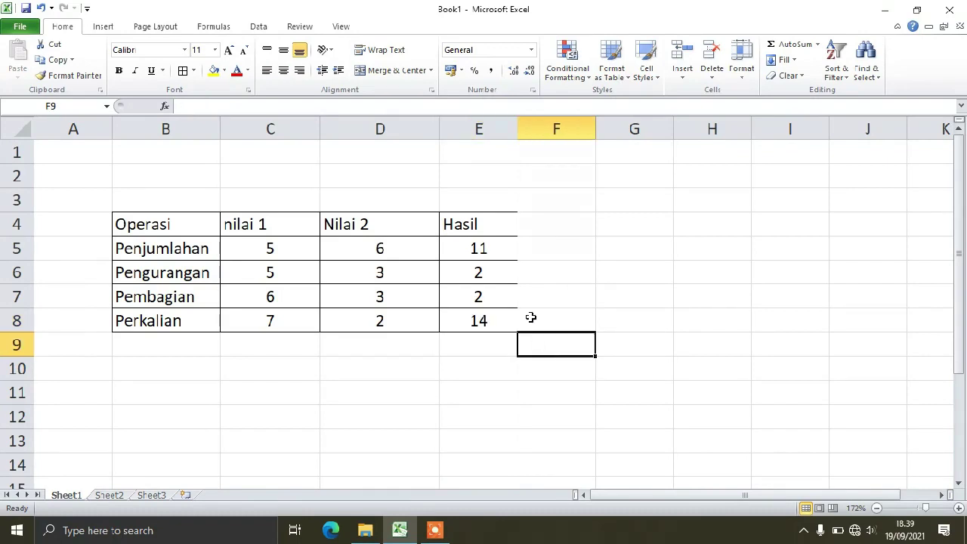
Clear the contents of the range B5:E8, keeping the header row and the borders.
drag(171, 257, 469, 321)
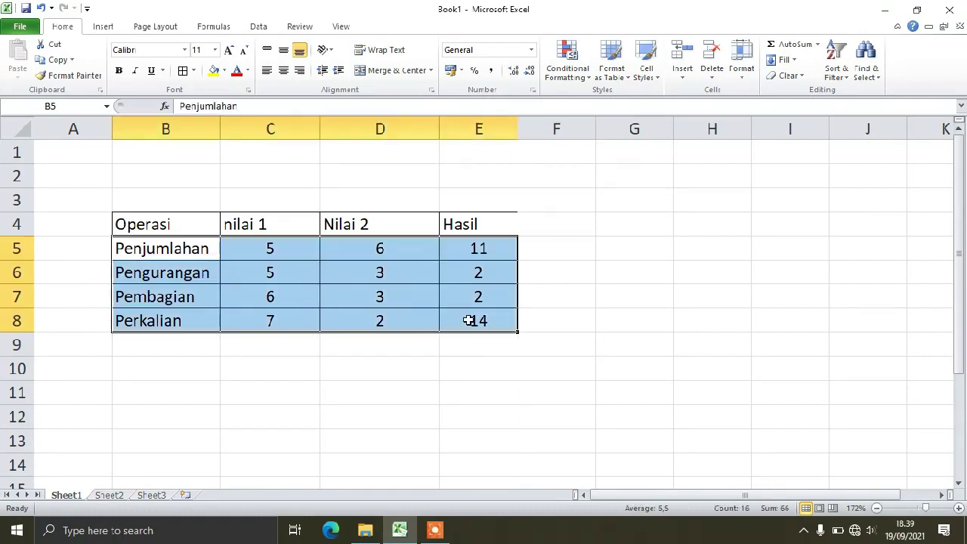
key(Delete)
click(602, 266)
Change the headers in B4, C4 and D4 to "Nilai 1", "nilai 2" and "Nilai 3".
click(505, 227)
click(181, 224)
text(Nil)
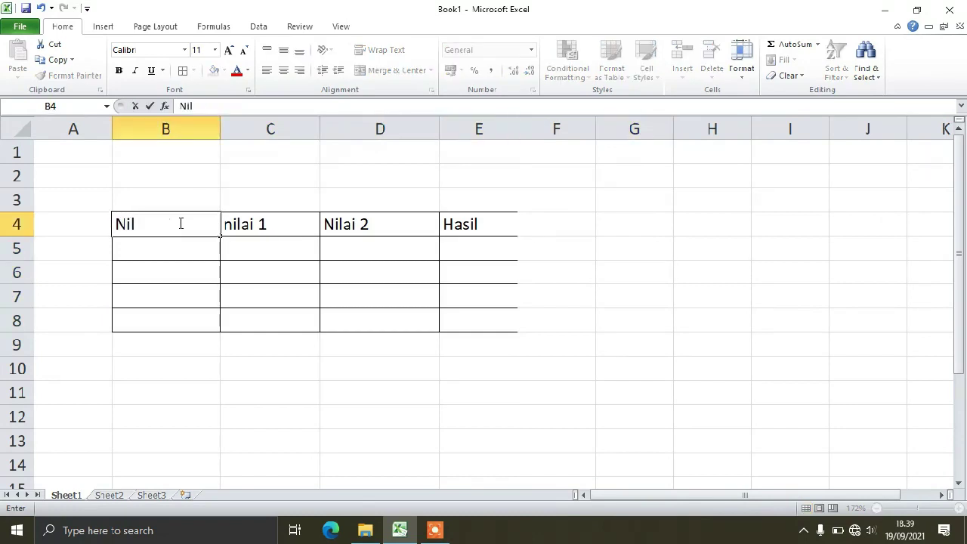
text(ai 1)
click(260, 231)
click(225, 105)
key(BackSpace)
text(2)
click(377, 224)
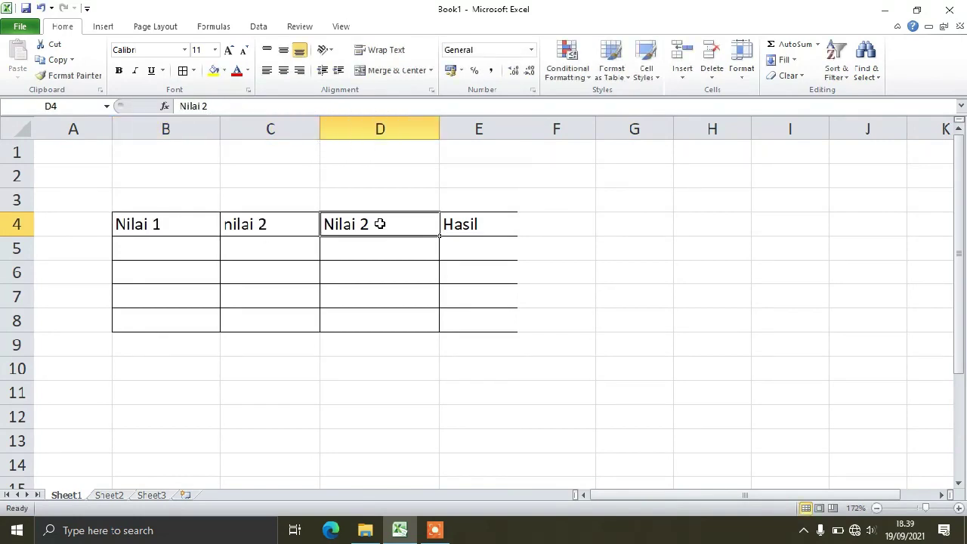
click(238, 107)
key(BackSpace)
text(3)
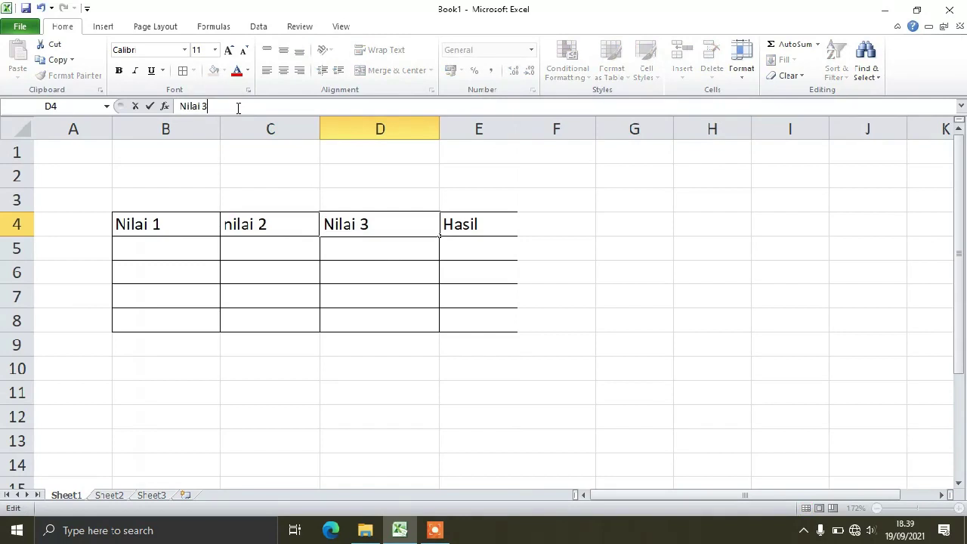
click(475, 346)
Enter the example expression "(4x4)+2" as text in cell C10 below the table.
click(224, 373)
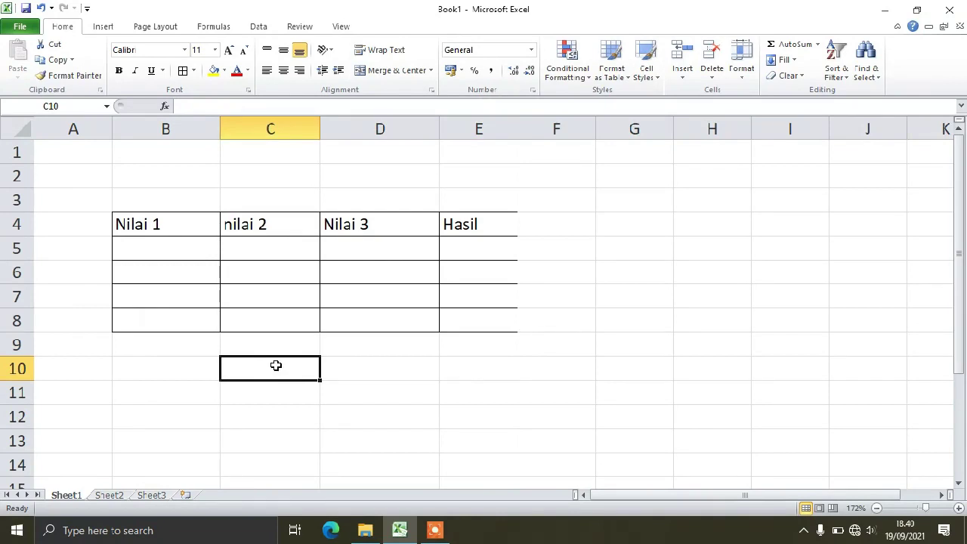
text(()
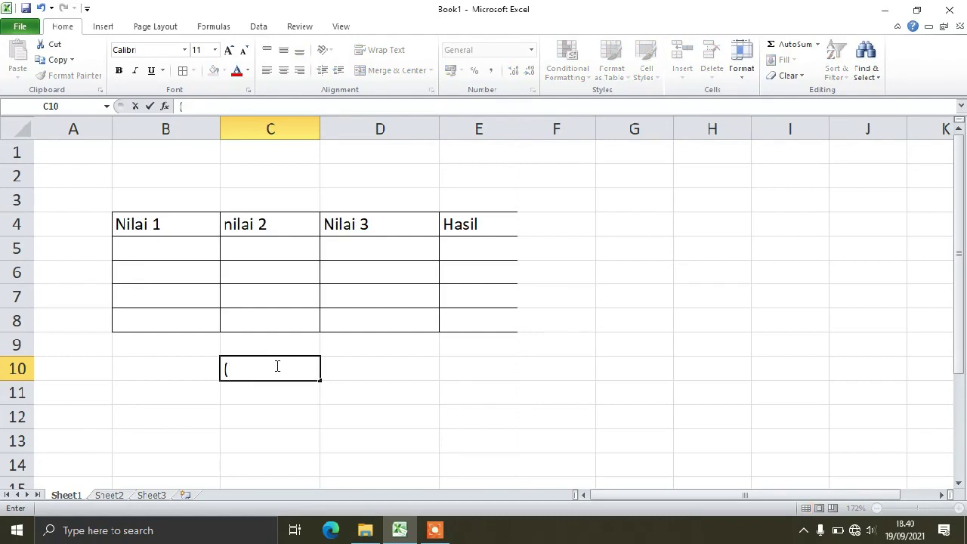
text(4)
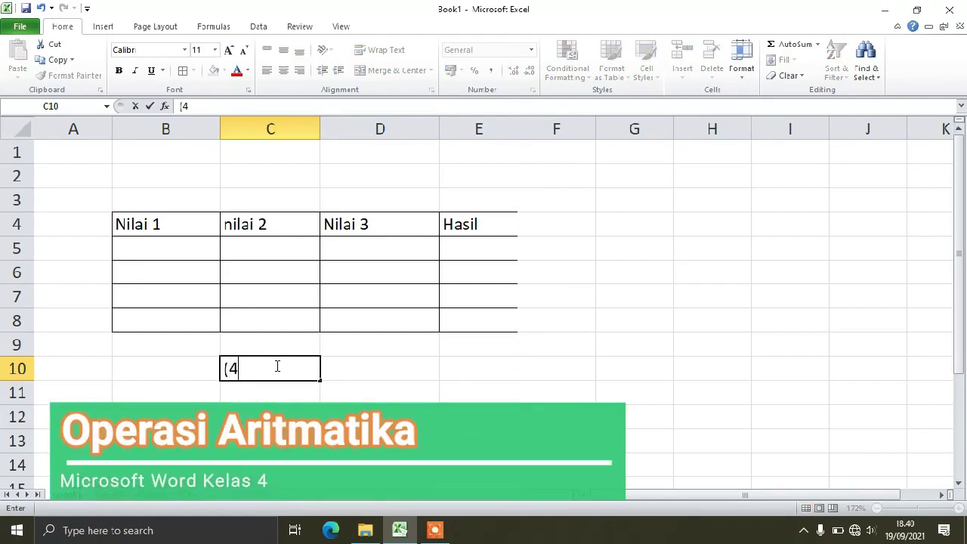
text(x4)+2)
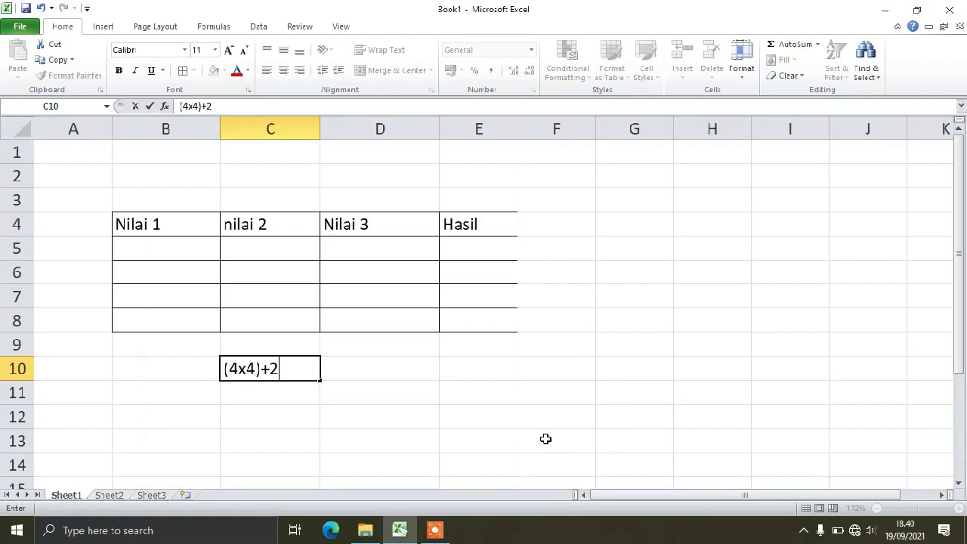
click(444, 409)
Move the expression "(4x4)+2" from C10 to cell A5 beside the table's first data row.
click(277, 366)
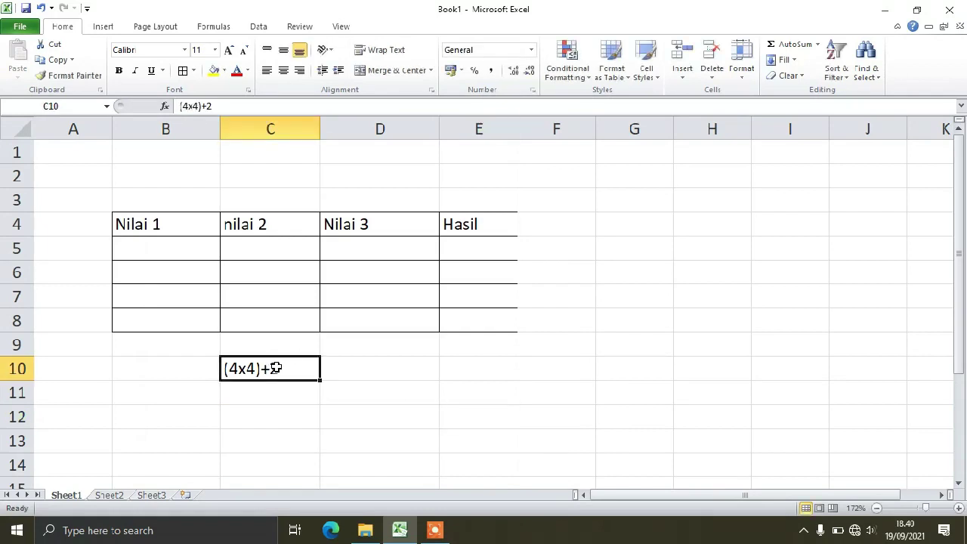
right_click(283, 370)
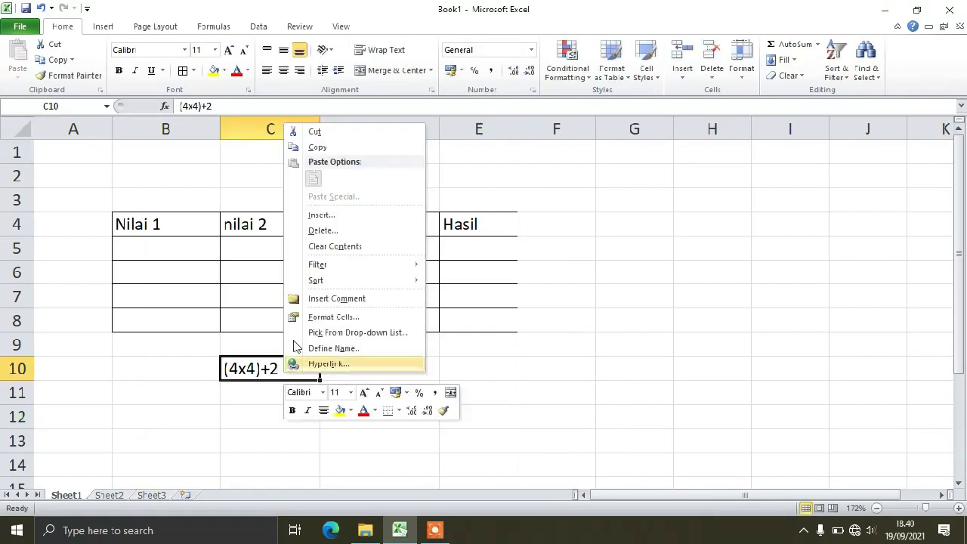
click(276, 148)
right_click(67, 249)
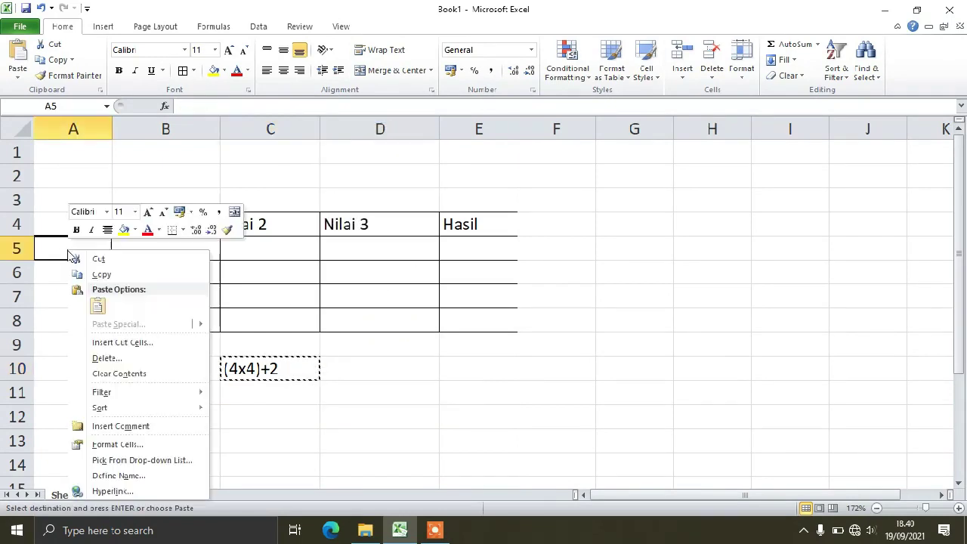
click(95, 302)
click(186, 412)
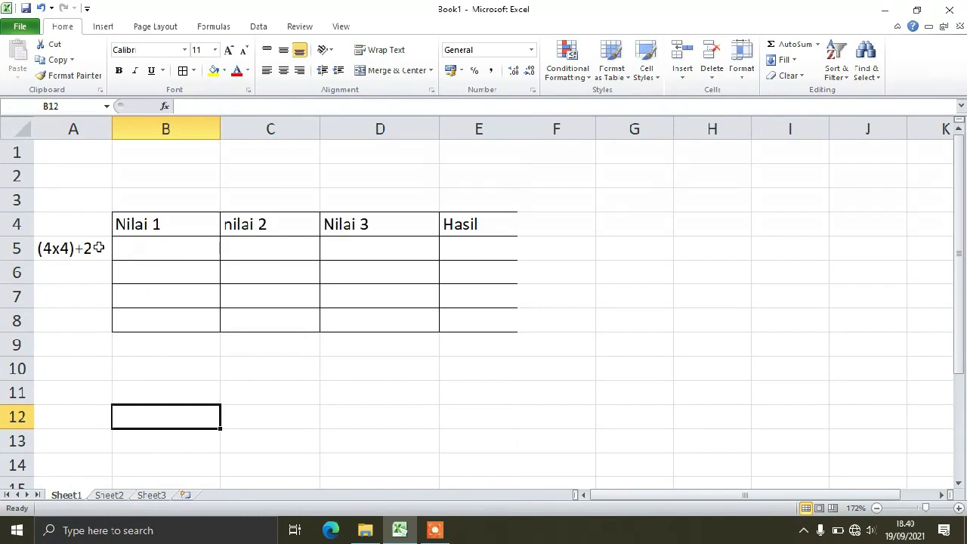
Fill the expression's values 4, 4 and 2 into cells B5, C5 and D5.
click(97, 247)
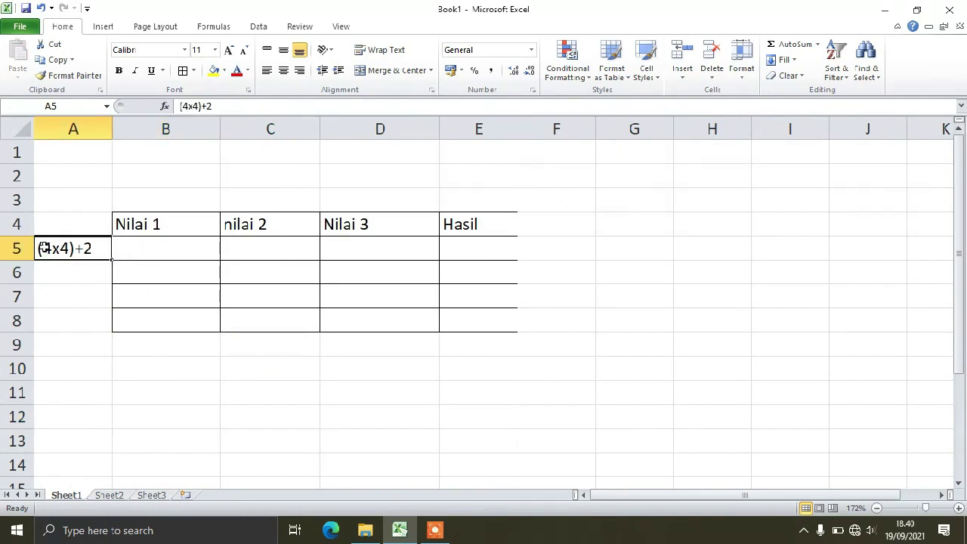
click(184, 253)
text(4)
click(168, 372)
click(275, 246)
text(4)
click(302, 377)
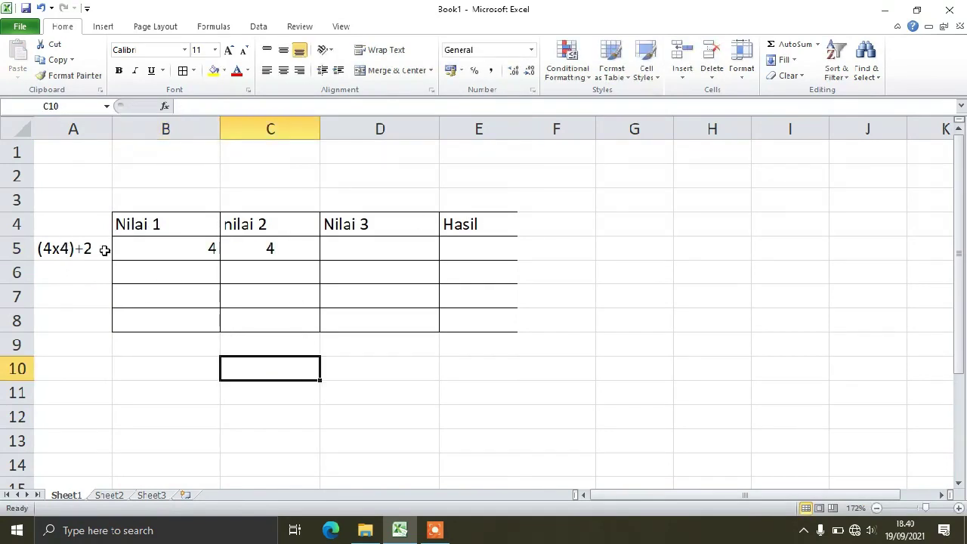
click(408, 249)
text(2)
click(507, 389)
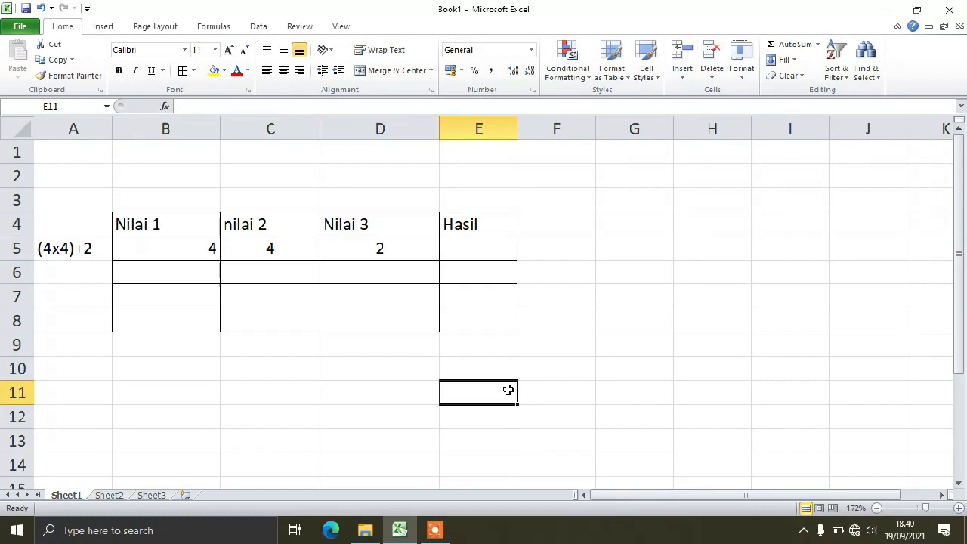
Center the contents of the table's value cells B5:D8 horizontally.
drag(190, 250, 375, 309)
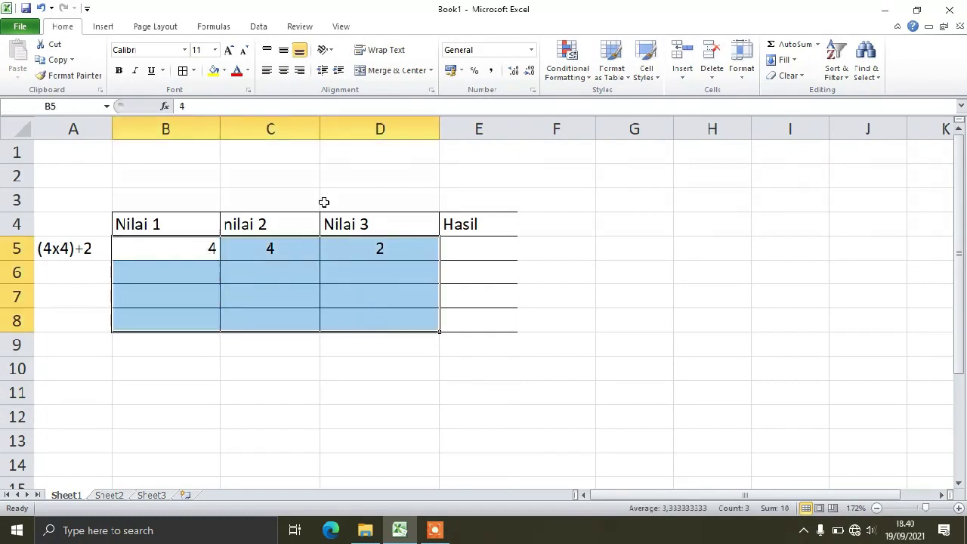
click(281, 73)
click(698, 335)
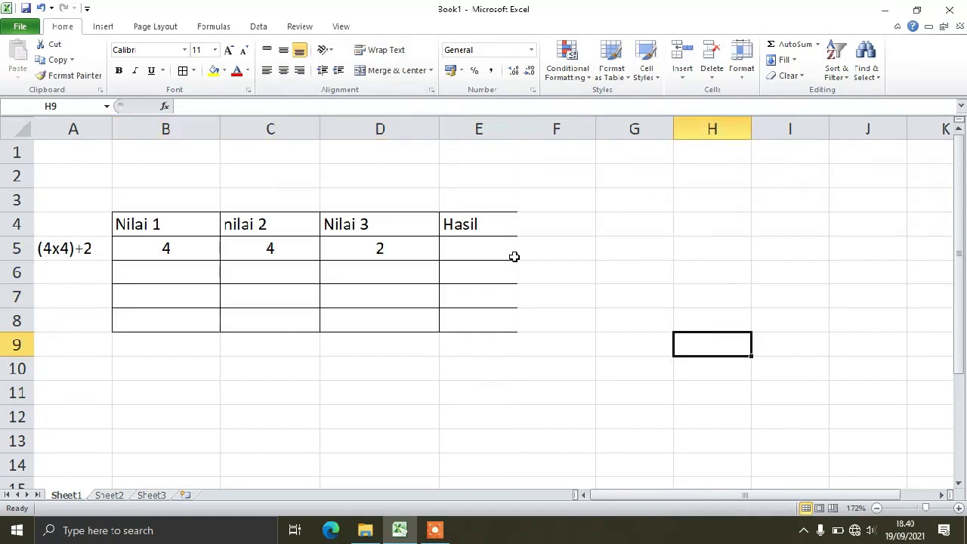
Enter the formula =(B5*C5)+D5 in the Hasil cell E5, using references to the row's three value cells.
click(473, 240)
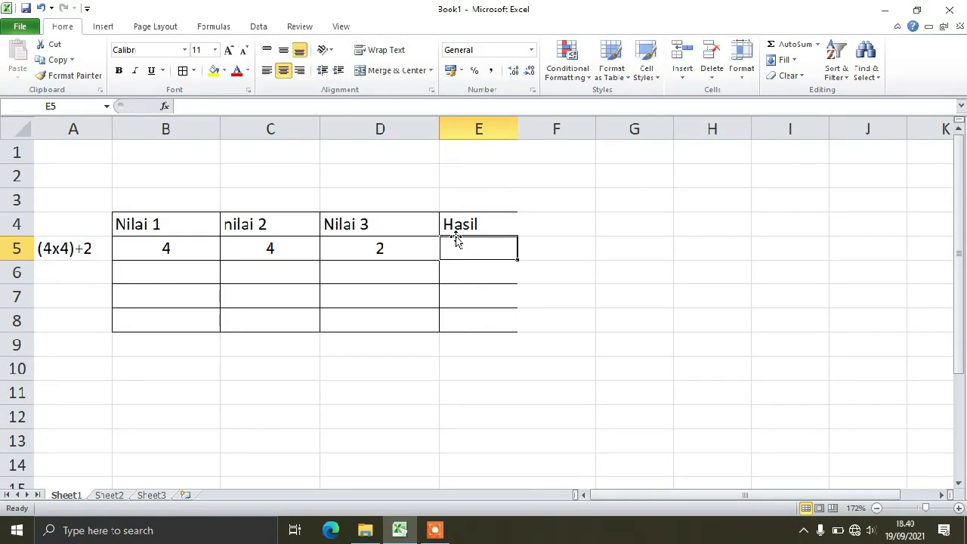
text(=)
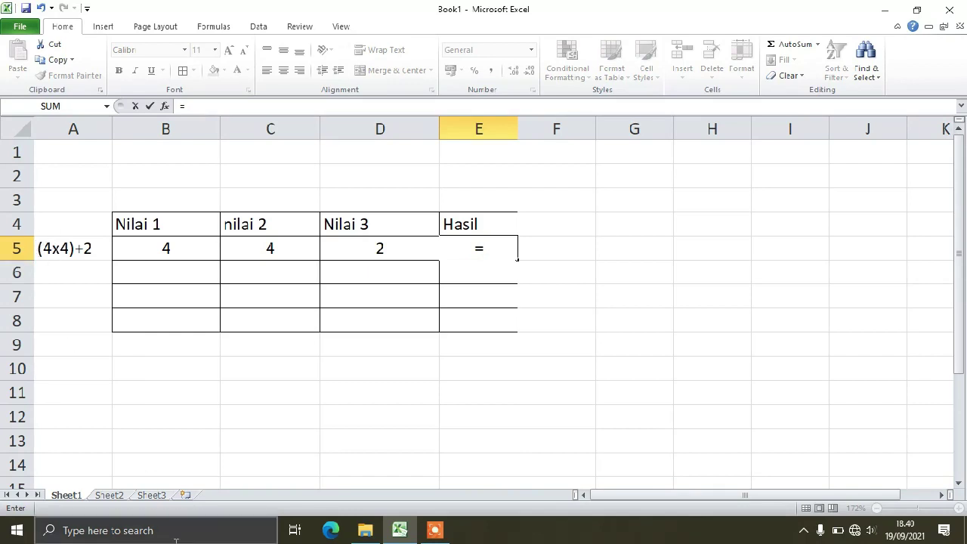
text(()
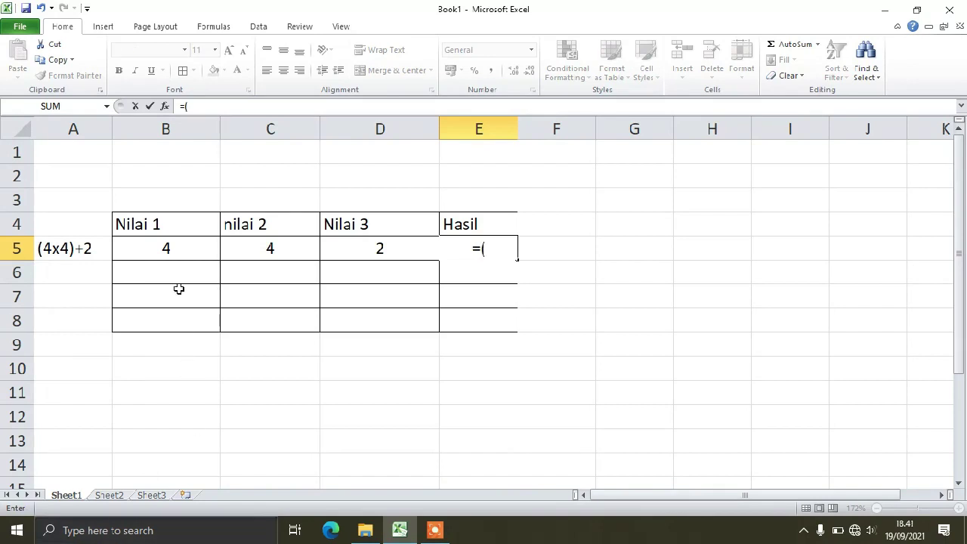
click(143, 244)
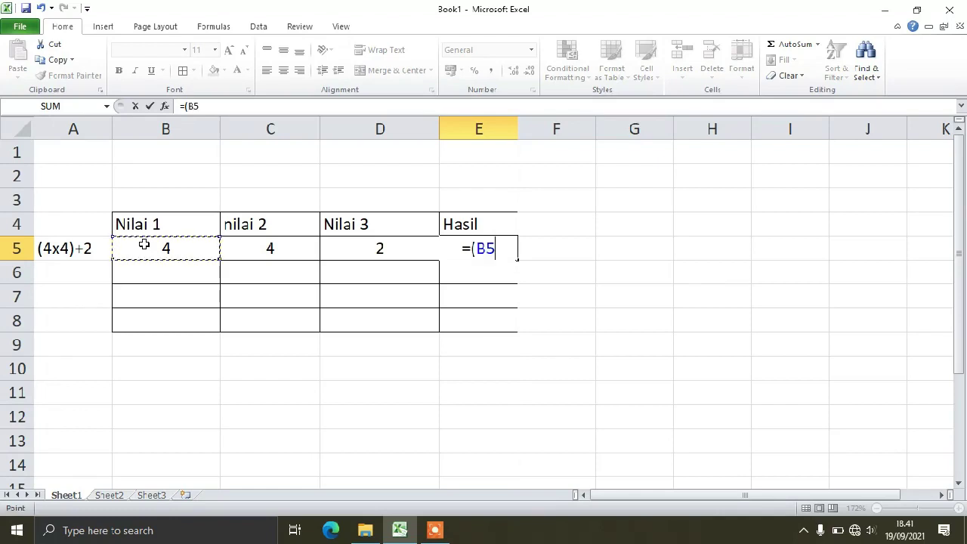
text(*)
click(280, 244)
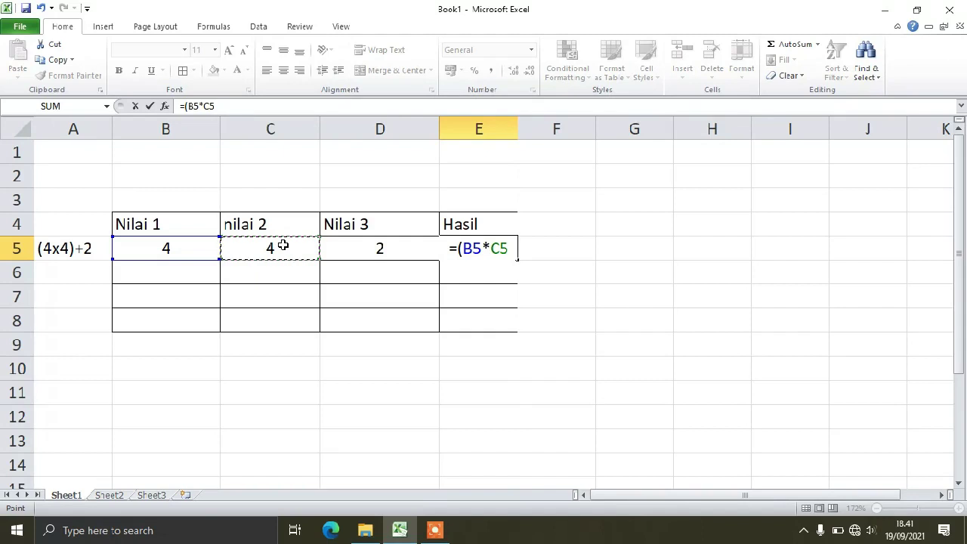
text())
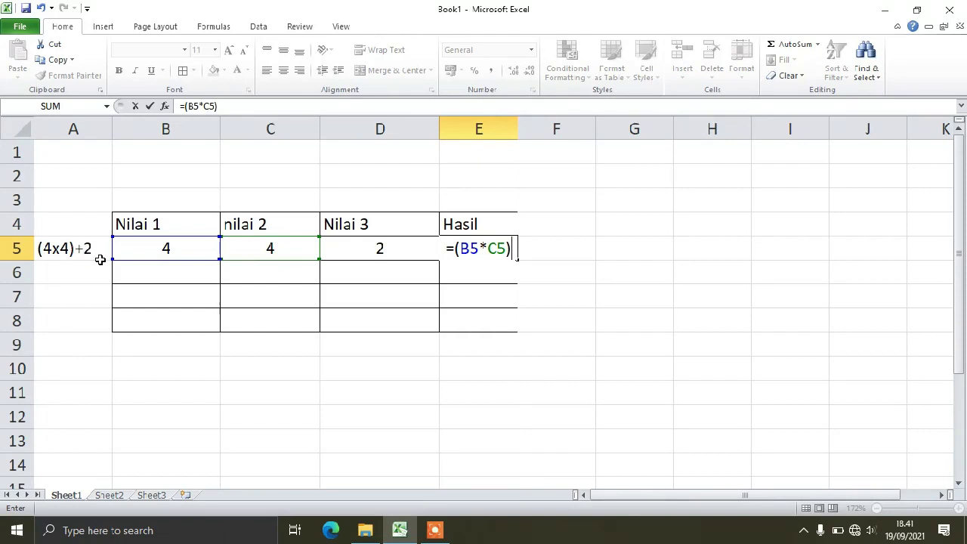
text(+)
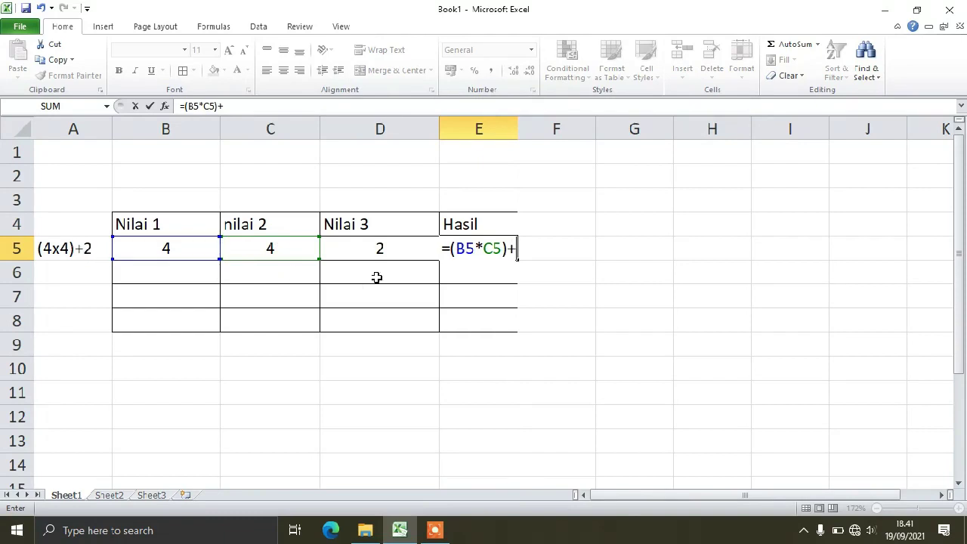
click(380, 247)
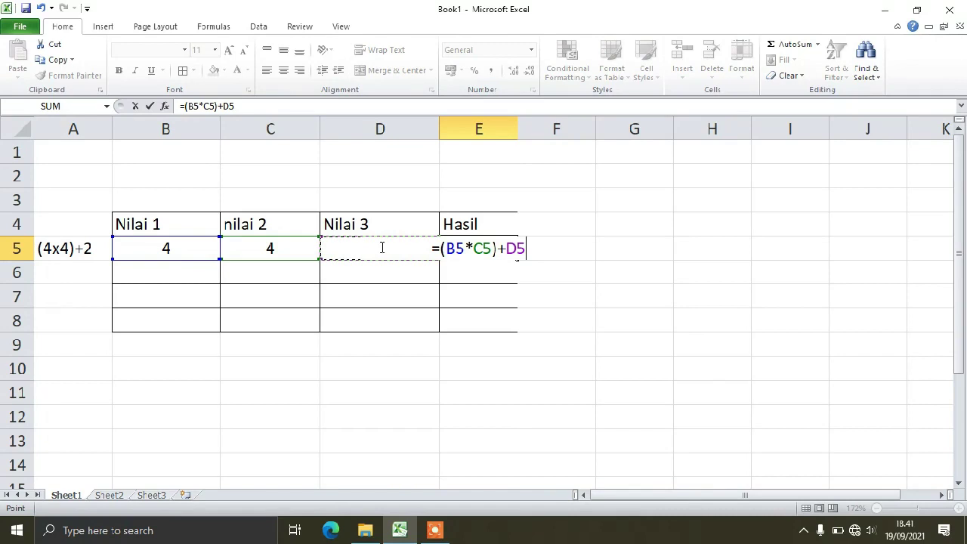
key(Return)
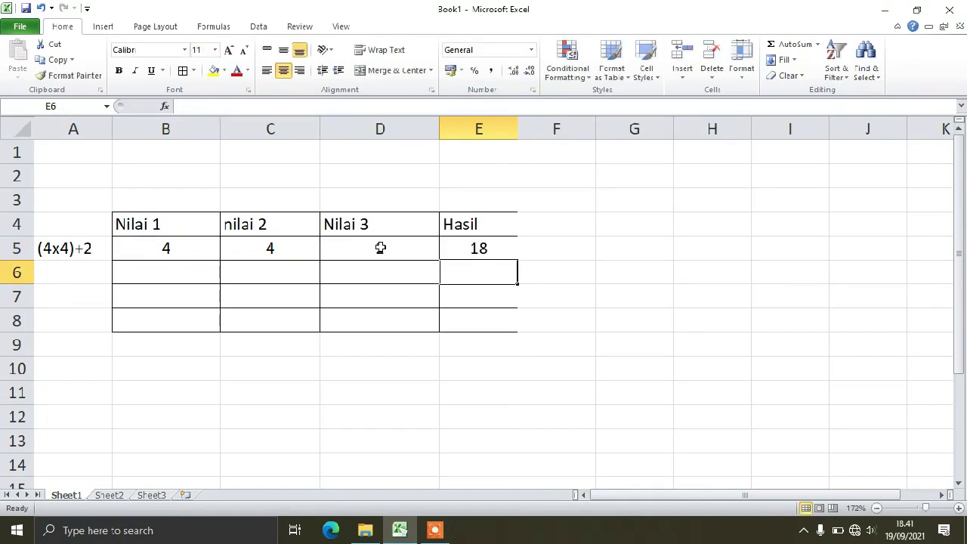
click(56, 272)
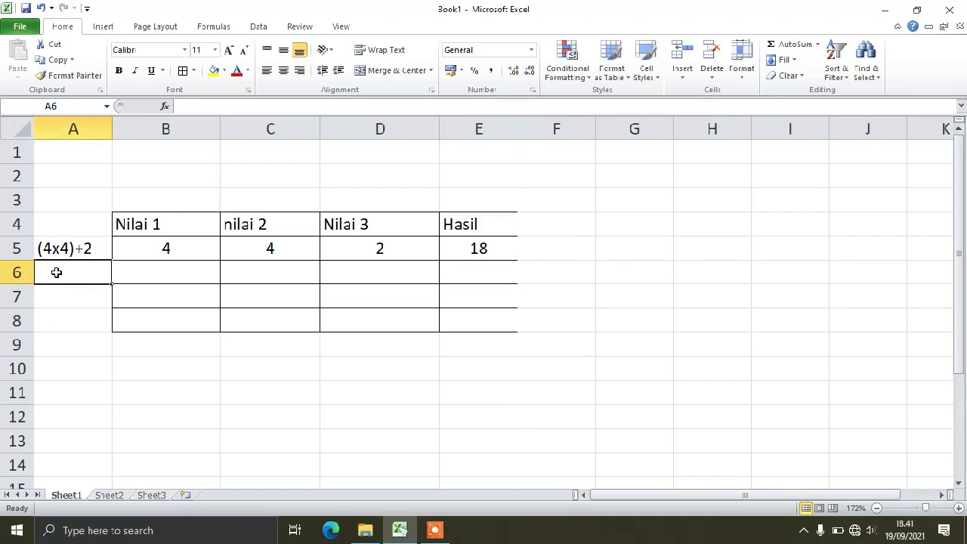
text(()
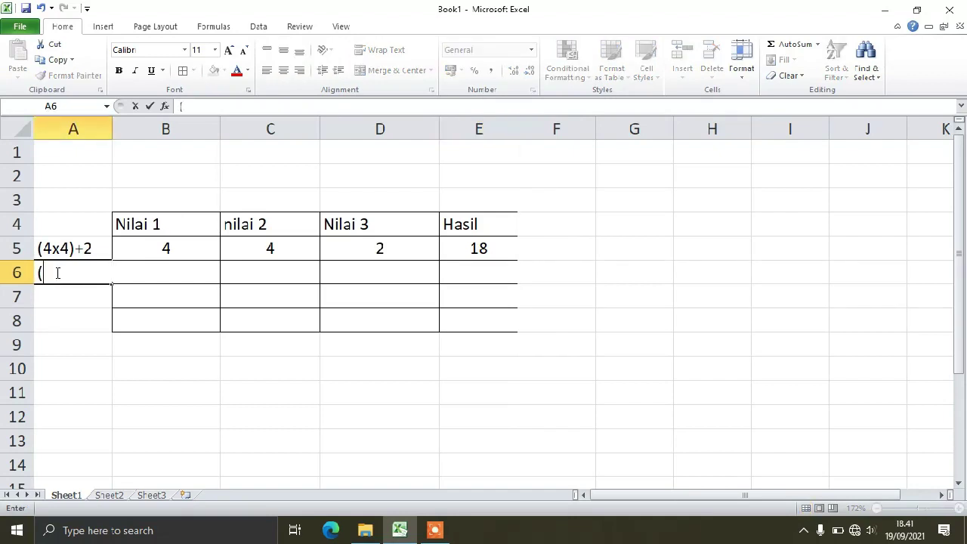
text(2)
text(+6)
text())
key(BackSpace)
key(BackSpace)
key(BackSpace)
key(BackSpace)
key(BackSpace)
Enter the example expression "2+(6-5)" as text in cell A6 beside the table's second data row.
text(2+(6-5)
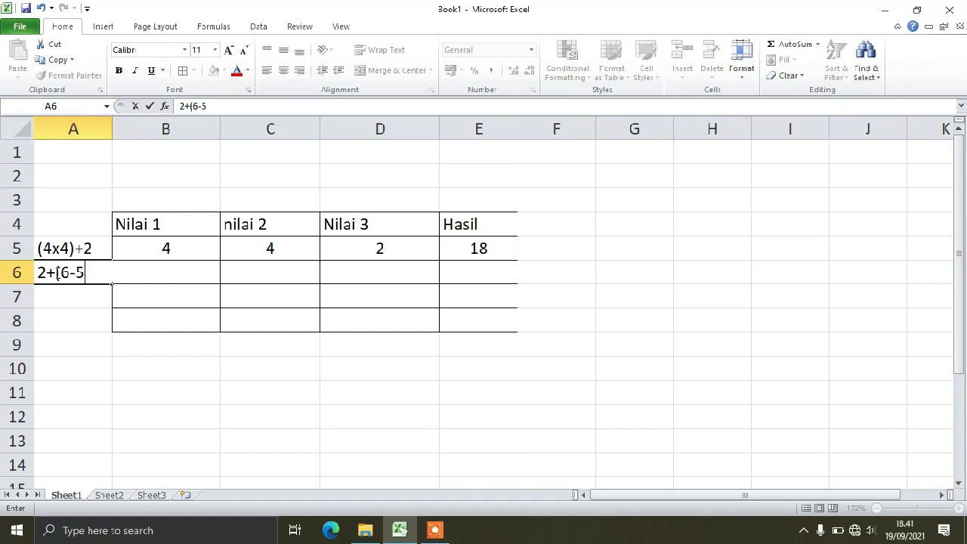
text())
click(300, 465)
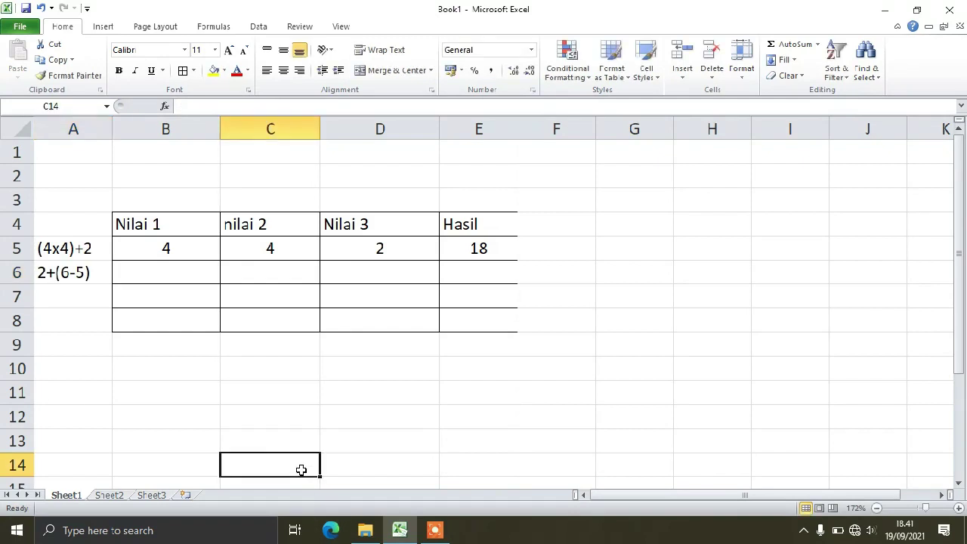
Fill the second expression's values 2, 6 and 5 into cells B6, C6 and D6.
click(156, 274)
text(2)
click(267, 269)
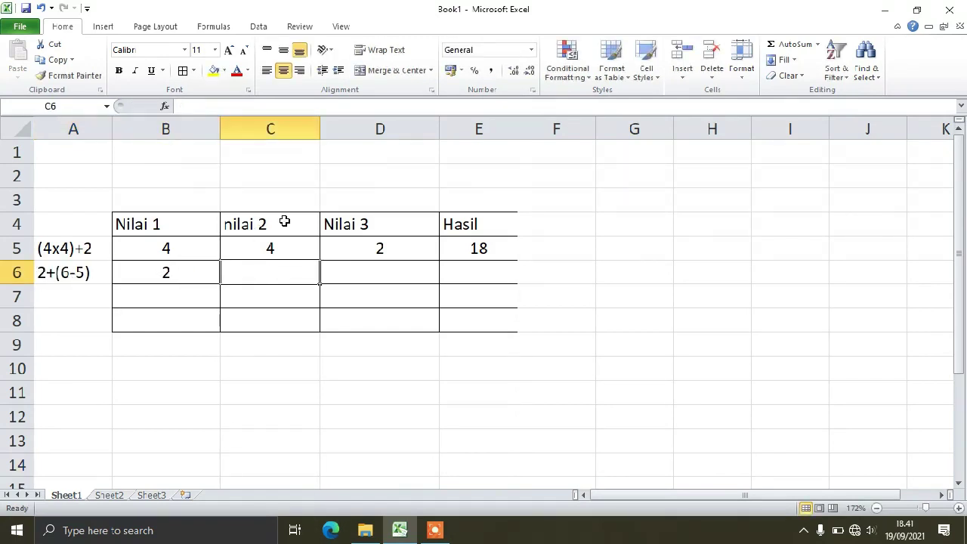
text(6)
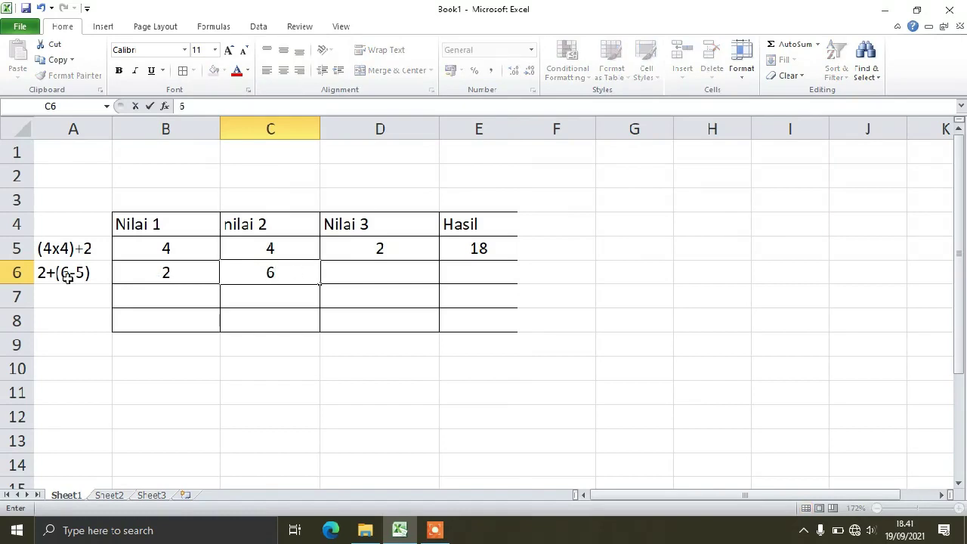
click(356, 267)
text(5)
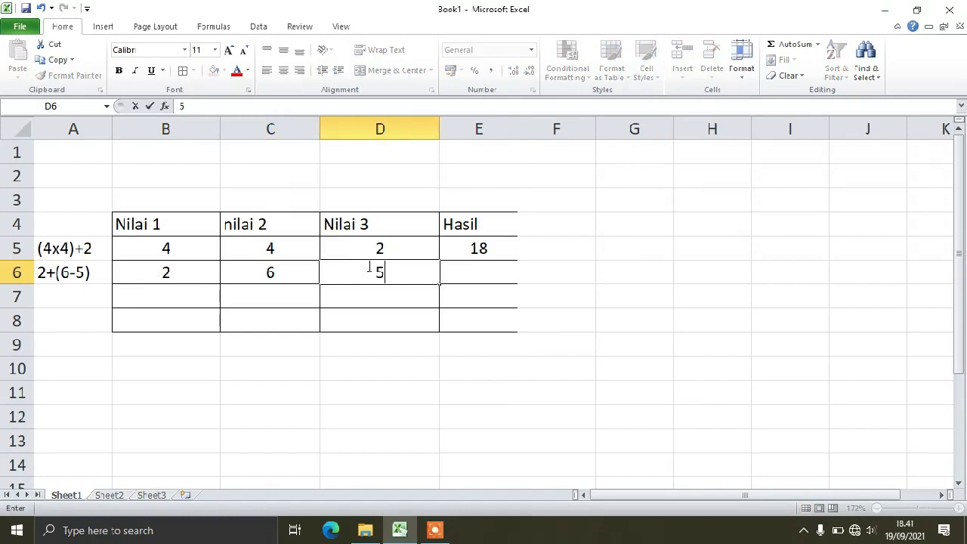
Enter the formula =B6+(C6-D6) in the Hasil cell E6 to calculate the second expression.
click(480, 277)
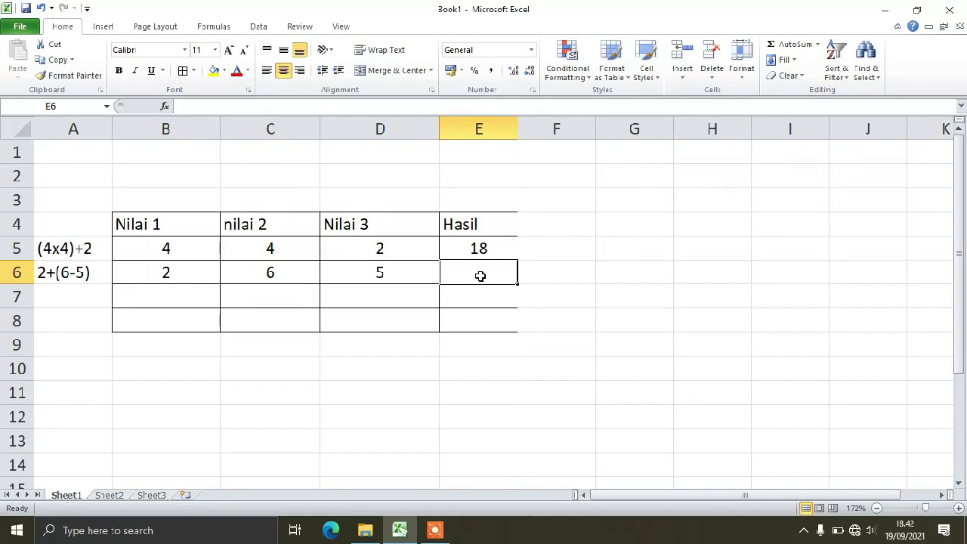
text(=)
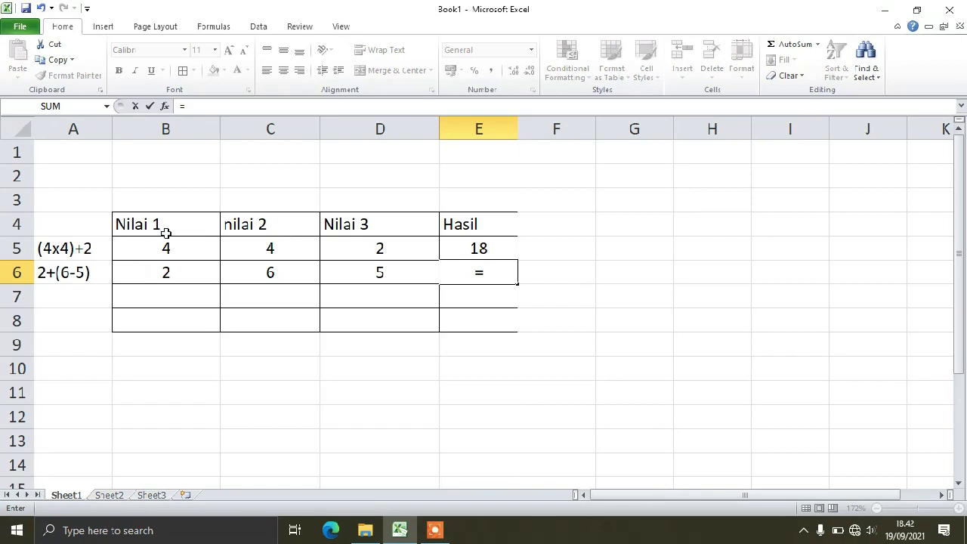
click(134, 273)
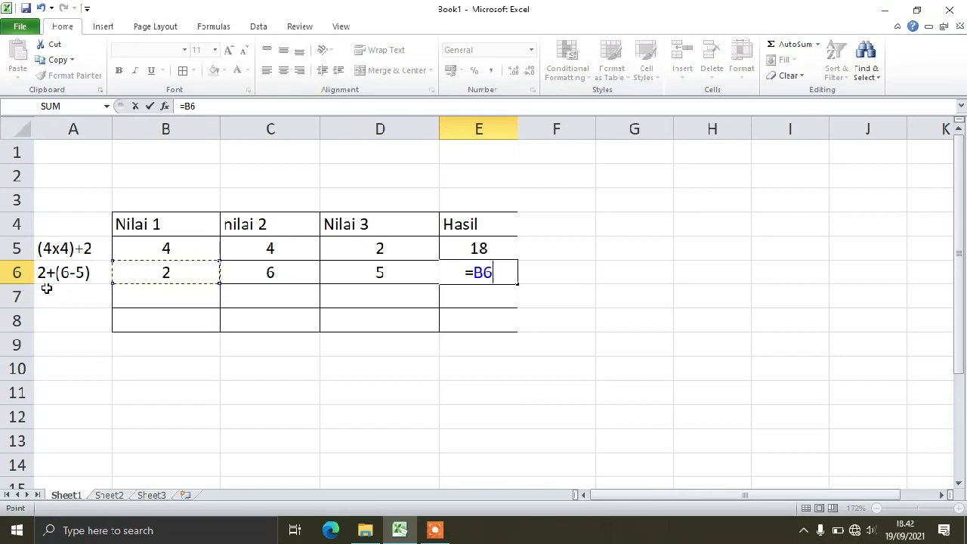
text(+)
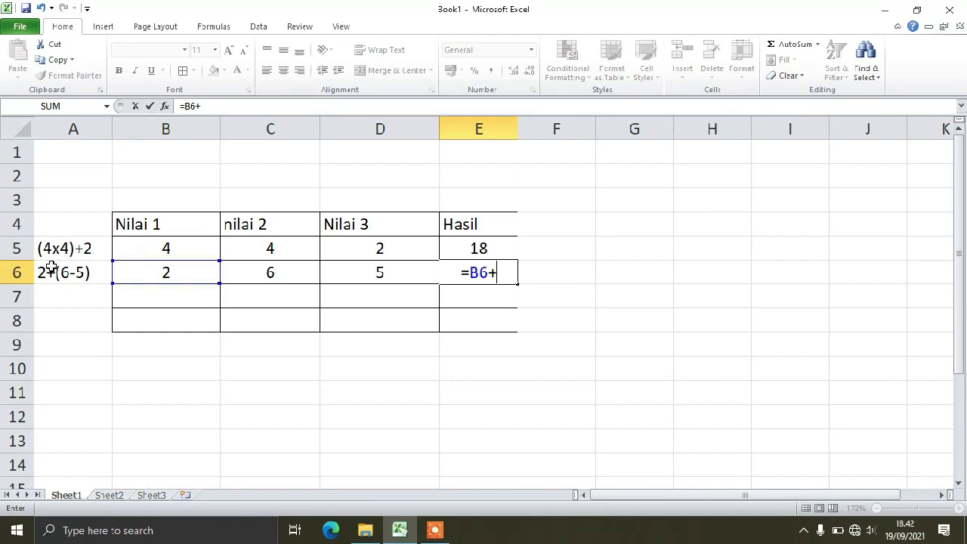
text(()
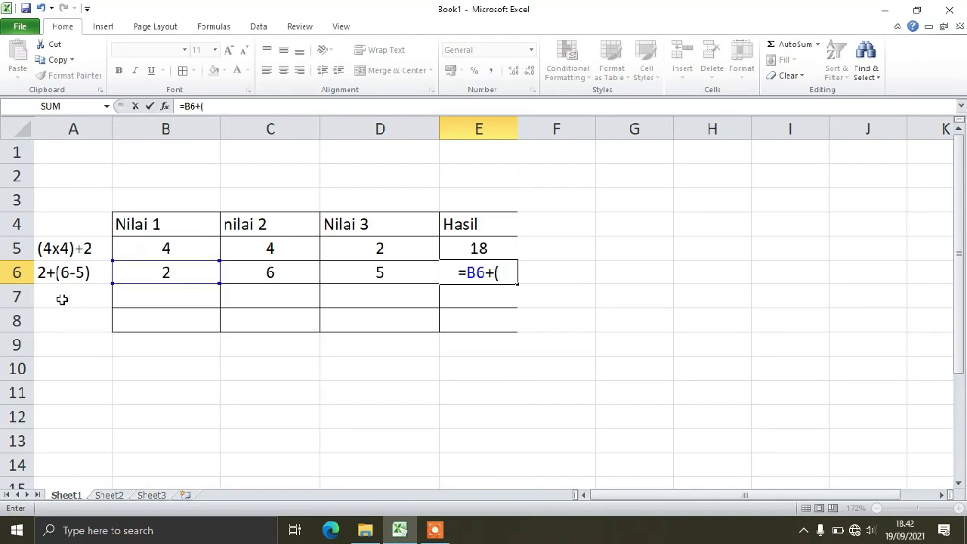
click(263, 275)
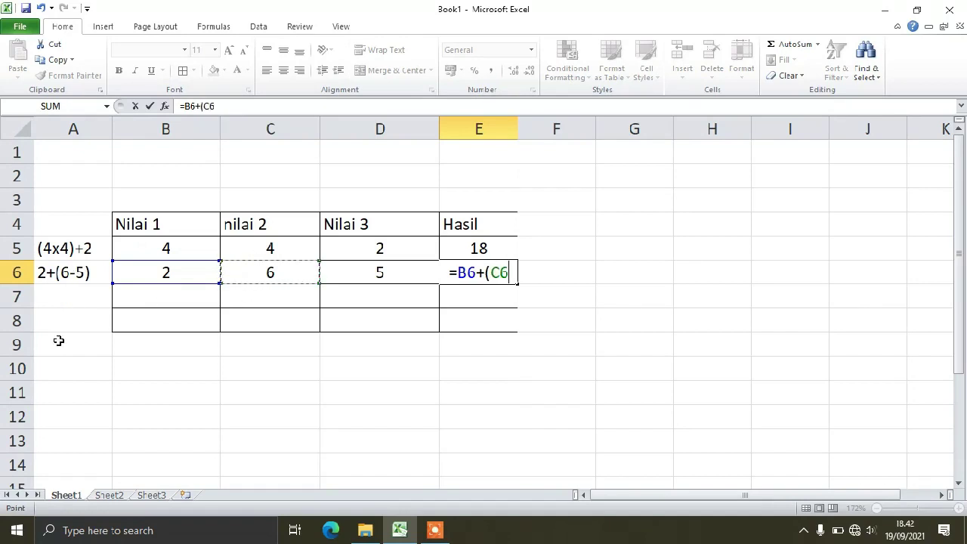
text(-)
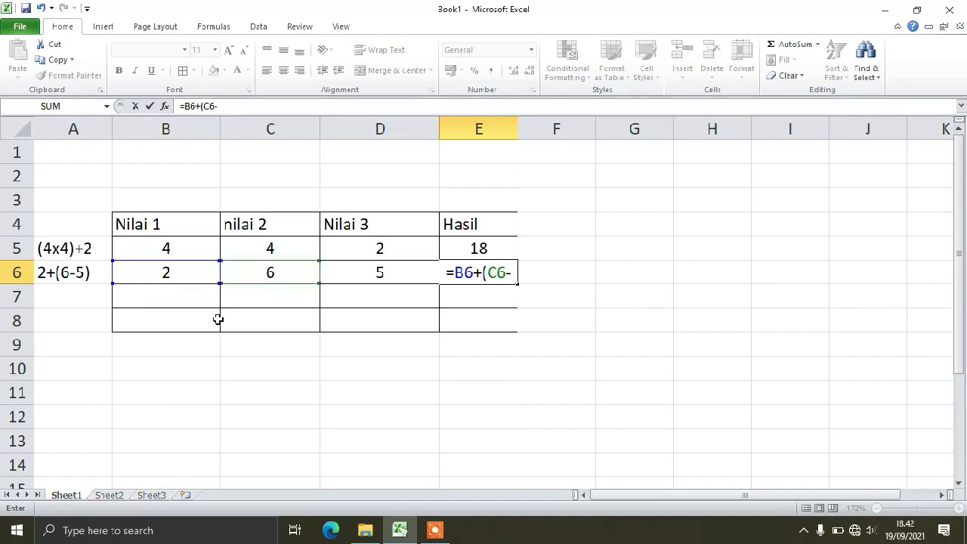
click(339, 274)
text())
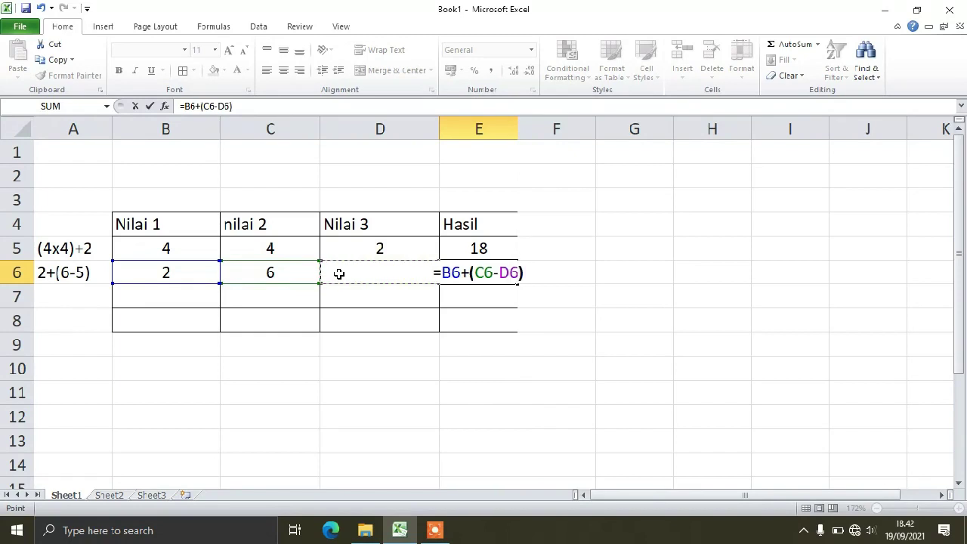
key(Return)
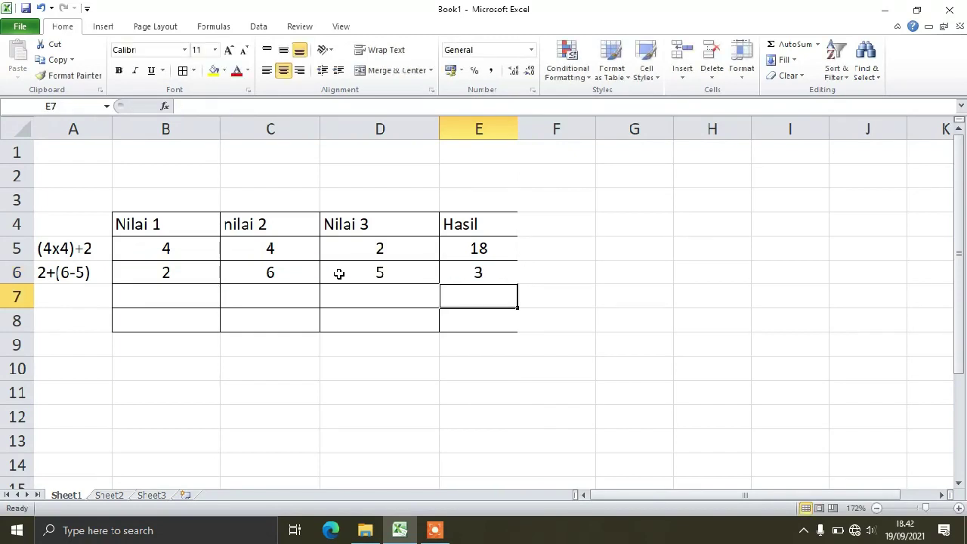
click(369, 368)
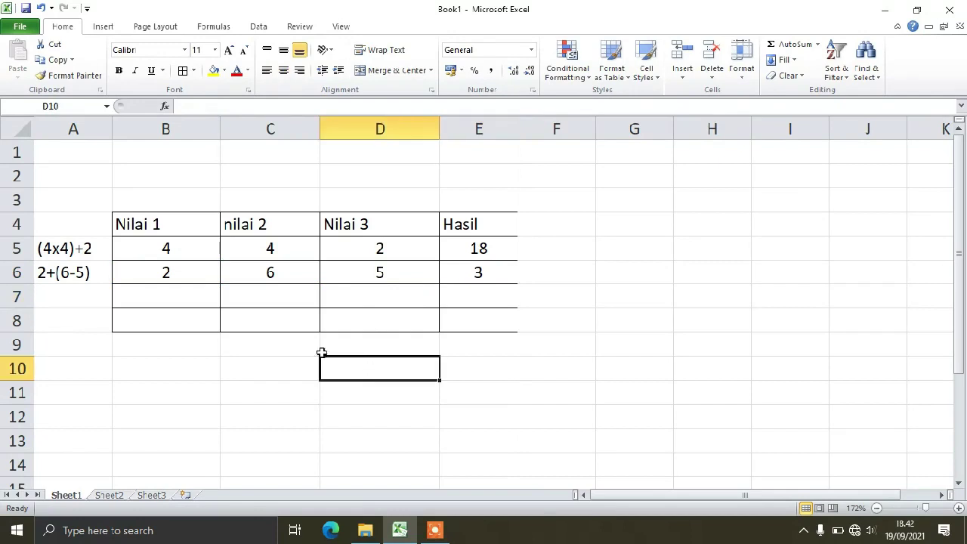
Enter the example expression "3+(1-2)" as text in cell A7 beside the table's third data row.
click(89, 300)
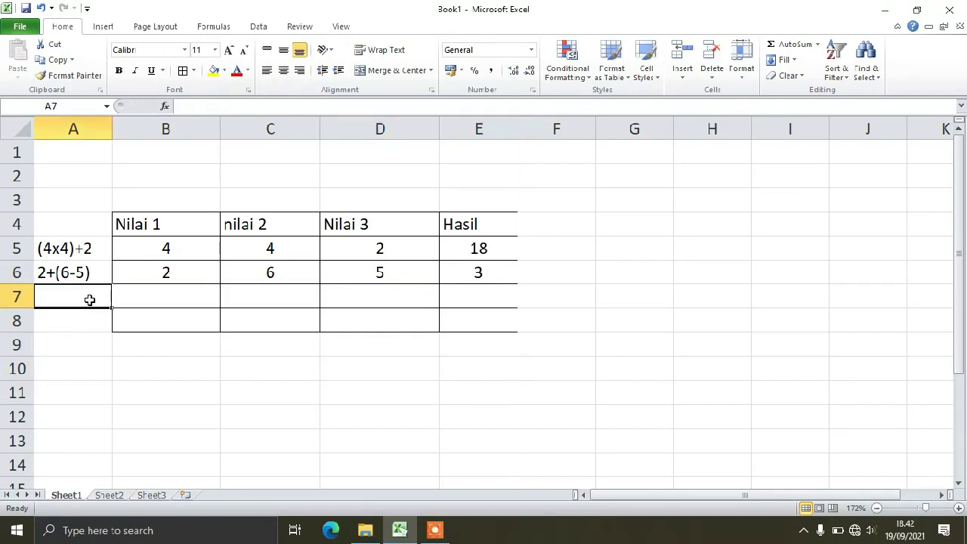
text(3+)
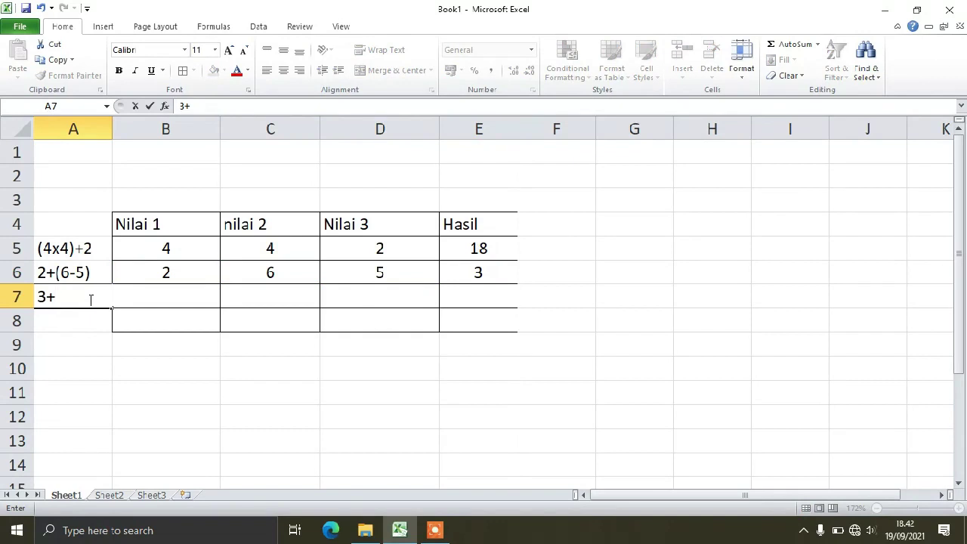
text((1-2))
Fill the third expression's values 3, 1 and 2 into cells B7, C7 and D7.
click(181, 300)
text(3)
click(299, 299)
text(1)
click(378, 299)
text(2)
Enter the formula =B7+(C7-D7) in the Hasil cell E7 to calculate the third expression.
click(468, 290)
text(=)
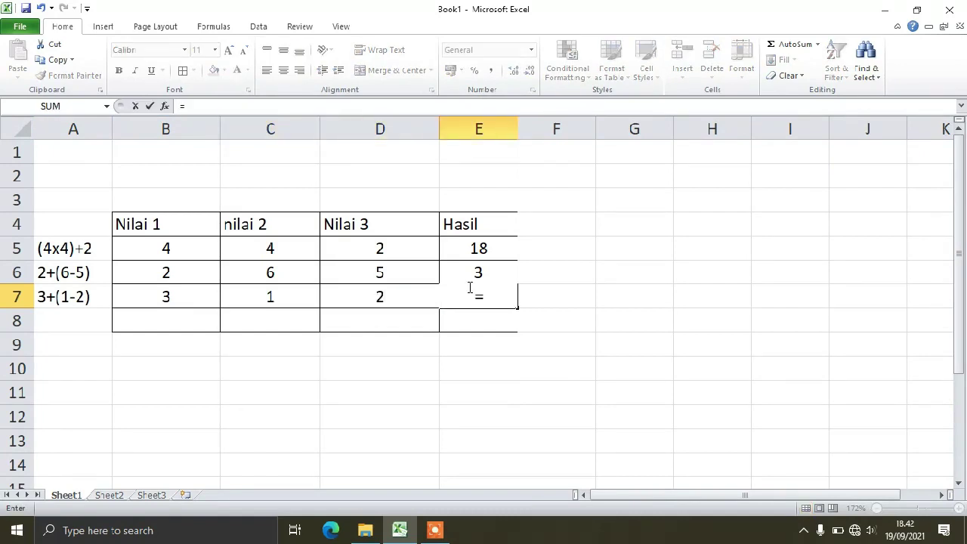
click(189, 295)
text(+()
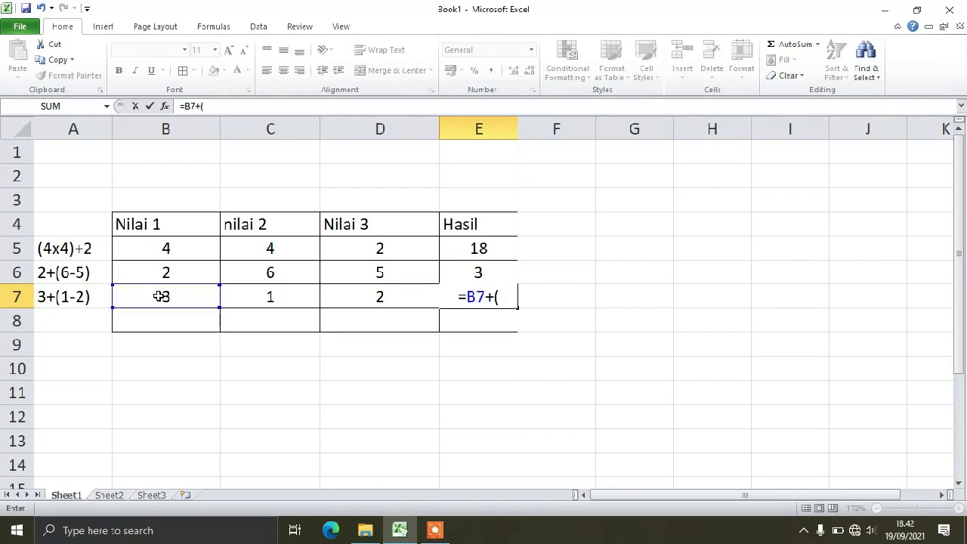
click(264, 300)
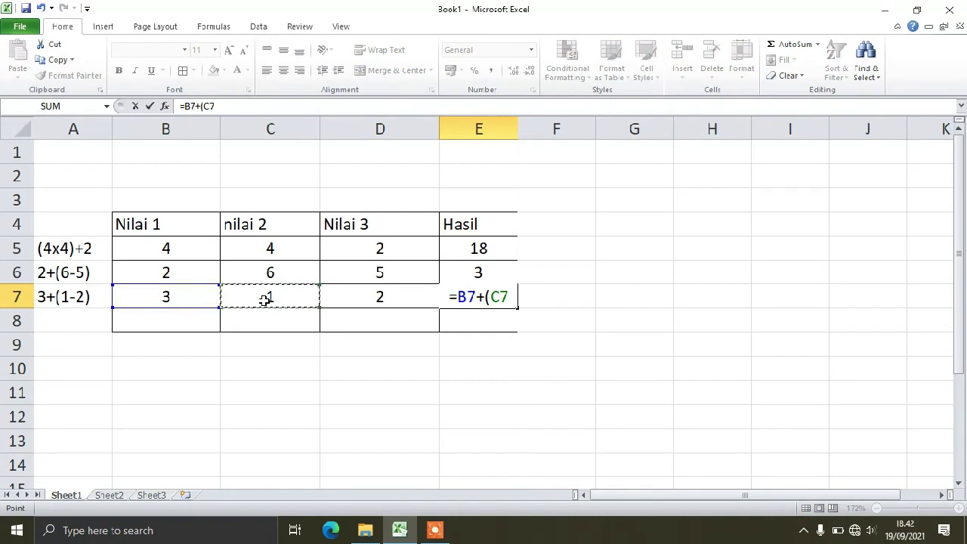
text(-)
click(387, 300)
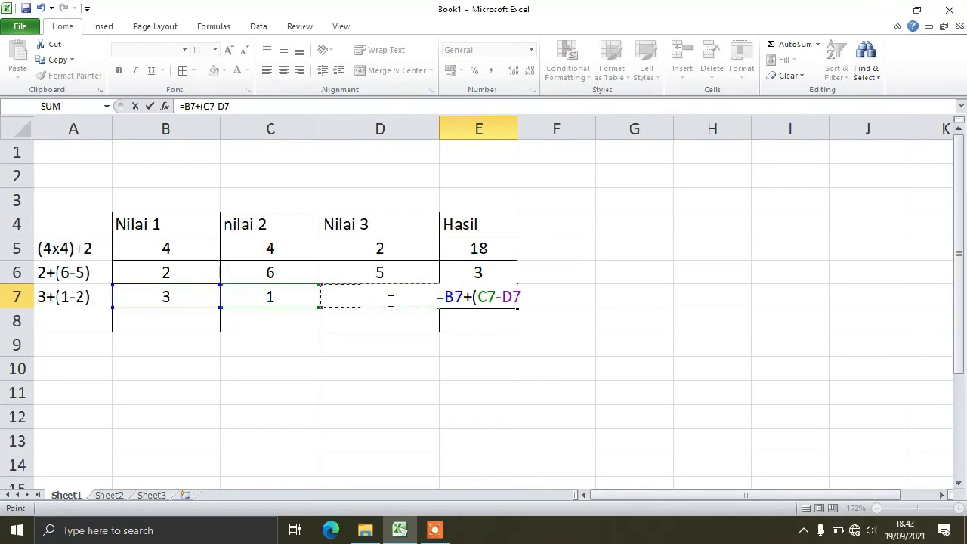
text())
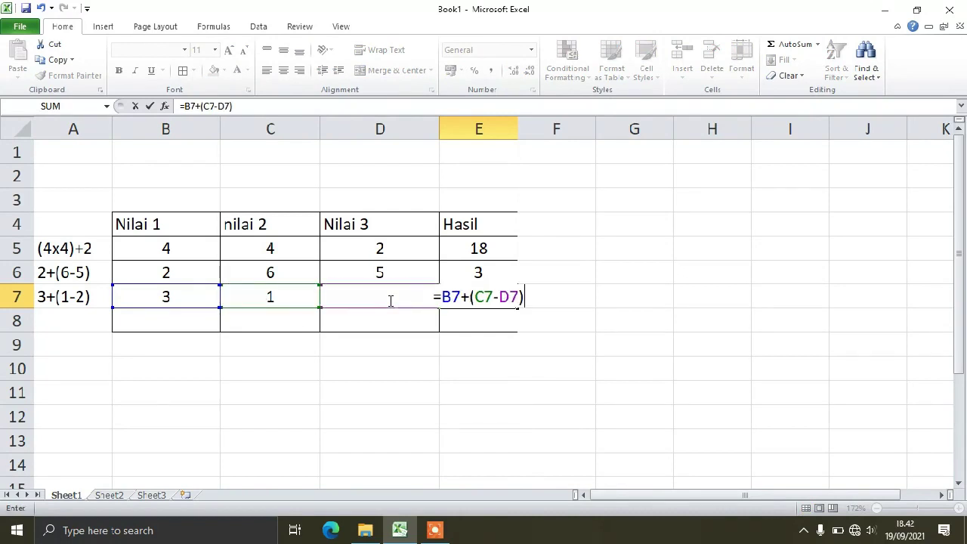
key(Return)
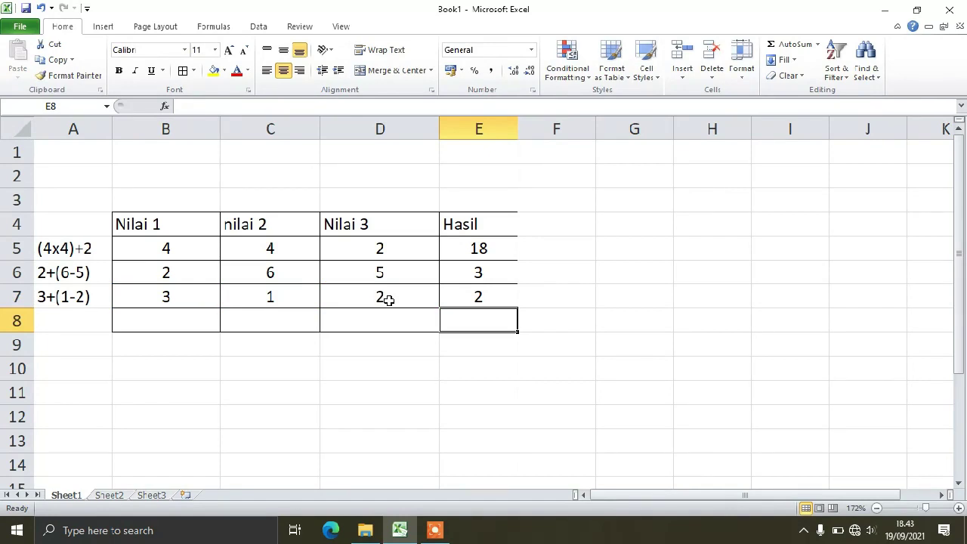
Delete the cells from A3 to E11 that hold the finished combined-expression table.
click(398, 351)
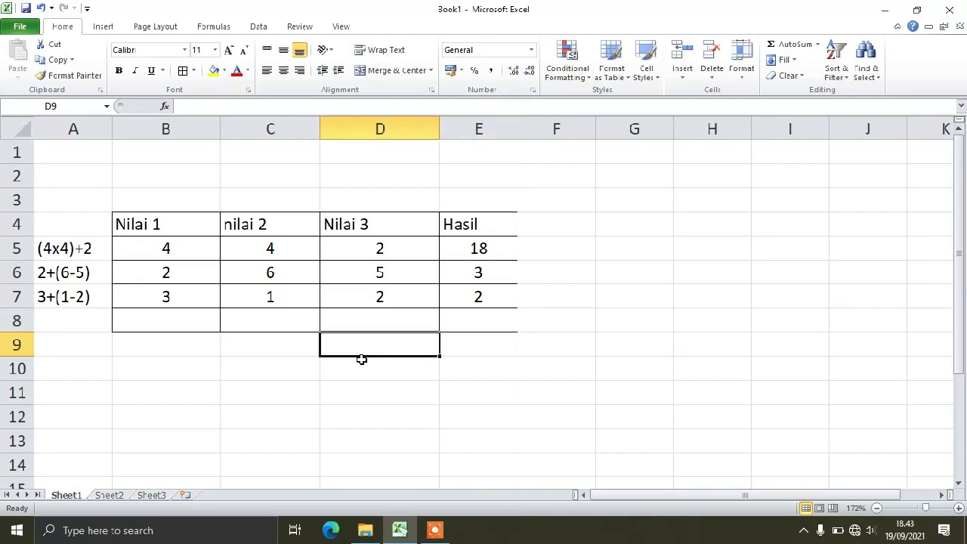
click(302, 243)
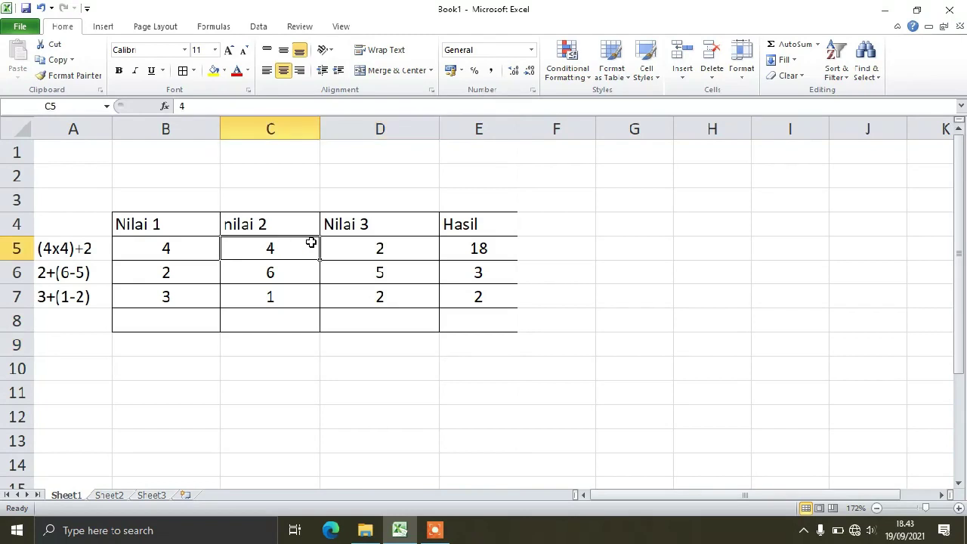
click(444, 242)
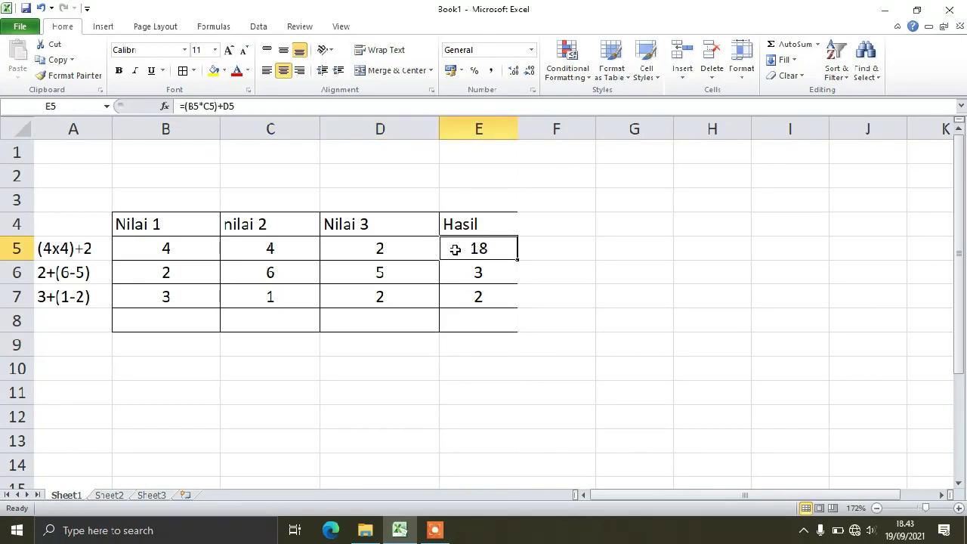
drag(74, 199, 464, 403)
click(708, 56)
click(684, 244)
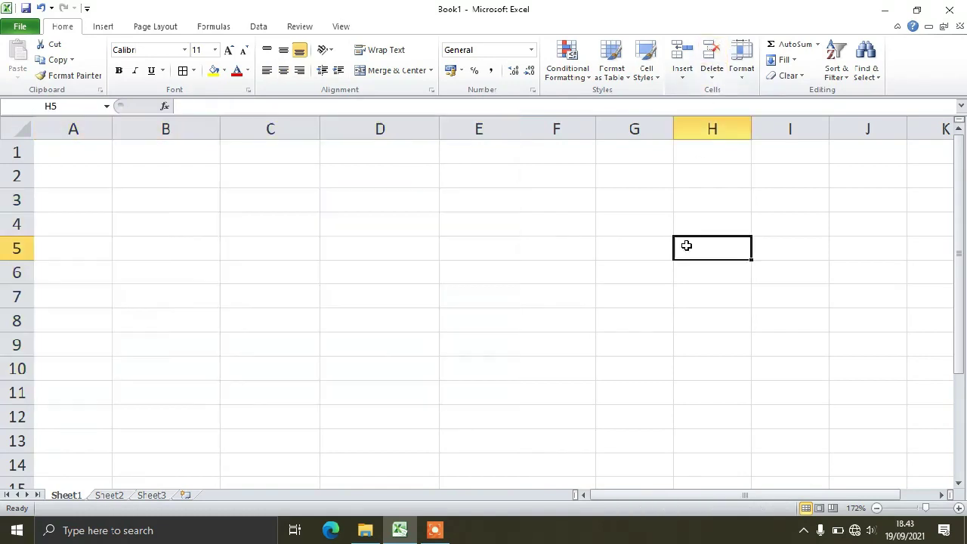
Apply all borders to the range B4:D8 to form a new three-column table.
drag(120, 228, 300, 319)
click(183, 70)
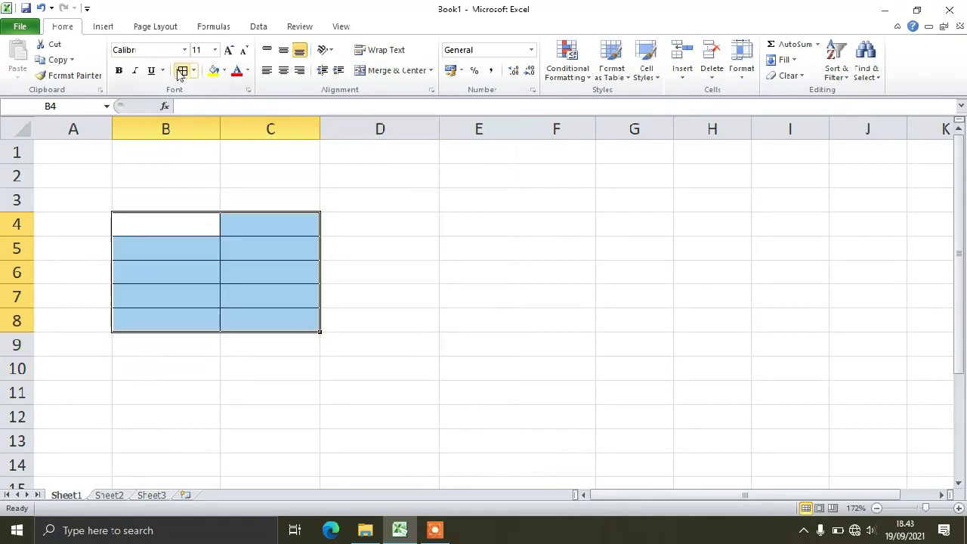
click(410, 239)
drag(397, 223, 386, 315)
click(183, 71)
Enter the headers Nilai 1, Nilai 2 and Hasil in cells B4, C4 and D4.
click(178, 223)
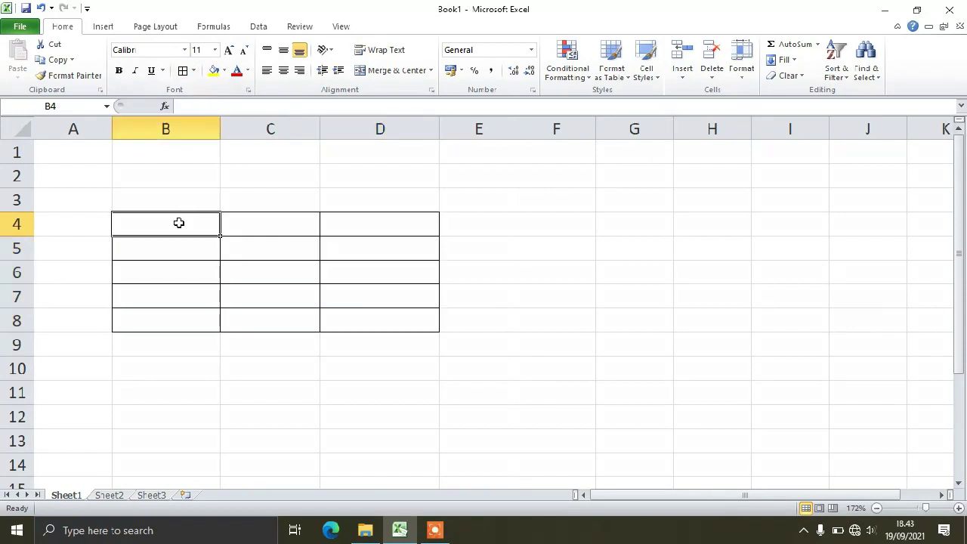
text(Nilai 1)
key(Tab)
text(Nilai 2)
key(Tab)
text(Hasil)
key(Return)
Fill the Nilai 1 column with 4, 3, 2 and 1 in cells B5 to B8.
key(Left)
key(Left)
text(4)
key(Return)
text(3)
key(Return)
text(2)
key(Return)
text(1)
Fill the Nilai 2 column with 1000, 500, 100 and 300 in cells C5 to C8.
key(Tab)
key(Up)
key(Up)
key(Up)
text(1000)
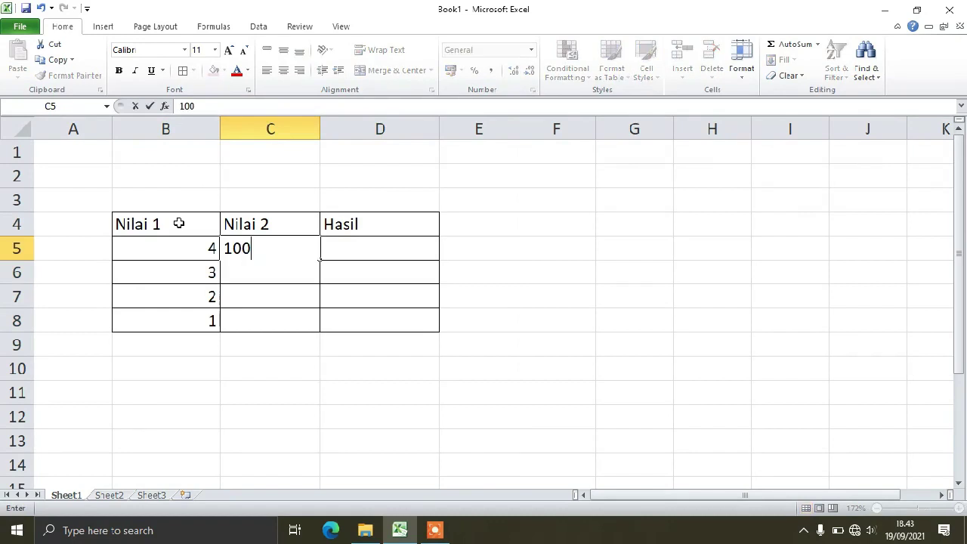
key(Return)
text(500)
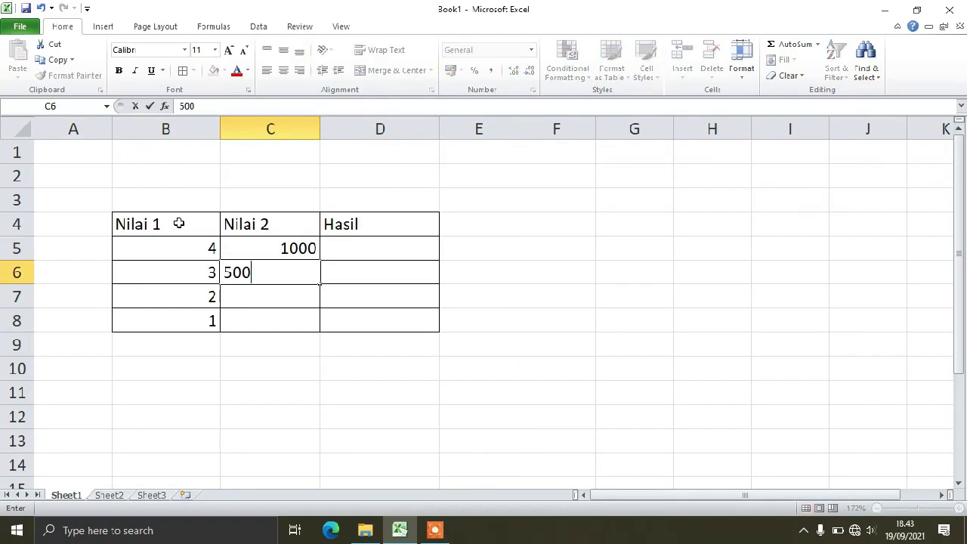
key(Return)
text(100)
key(Return)
text(300)
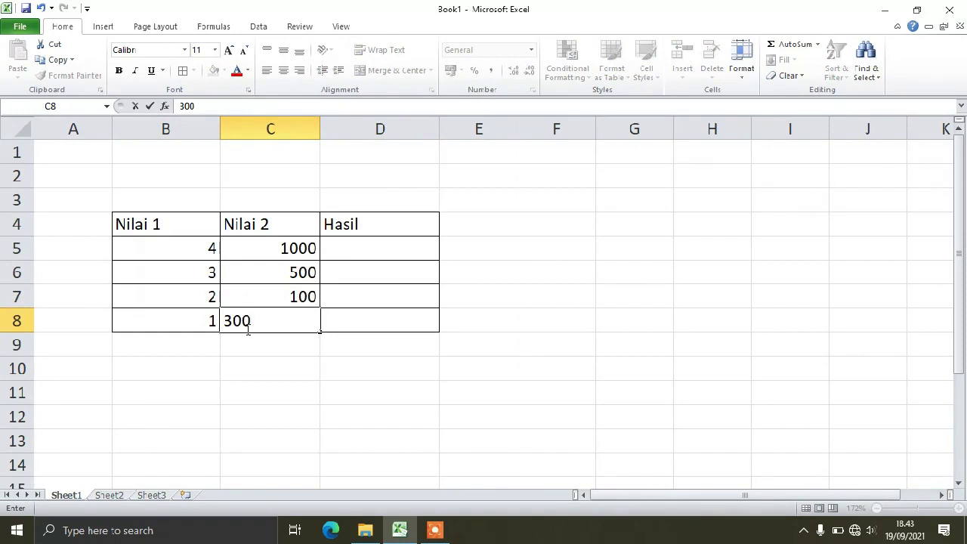
click(382, 408)
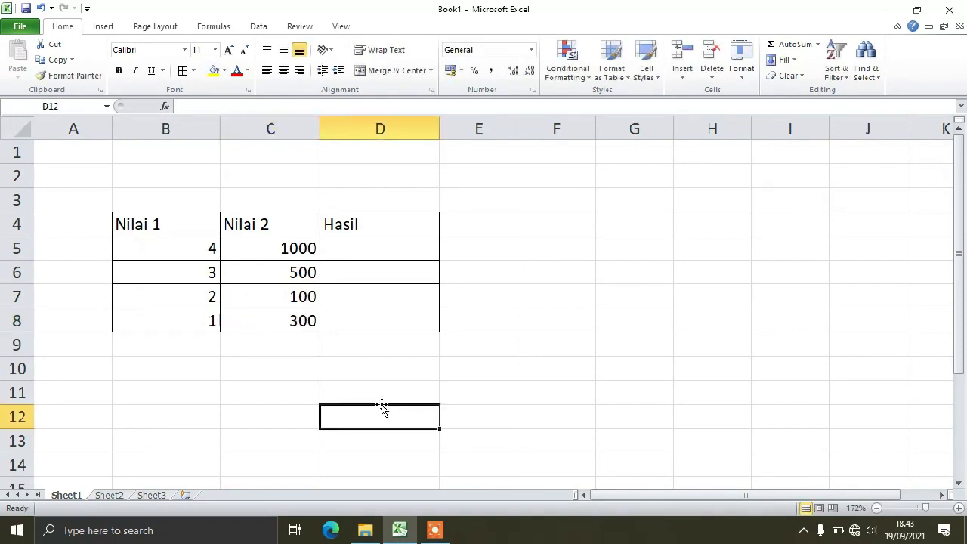
Merge and center B3:C3 above the Nilai headers, add borders and enter the title "Perkalian".
click(364, 245)
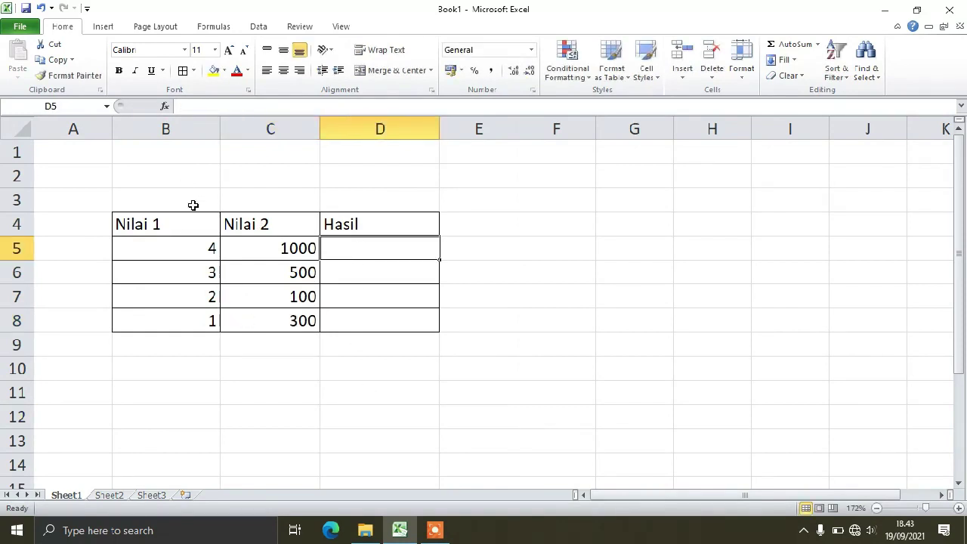
drag(190, 190, 299, 194)
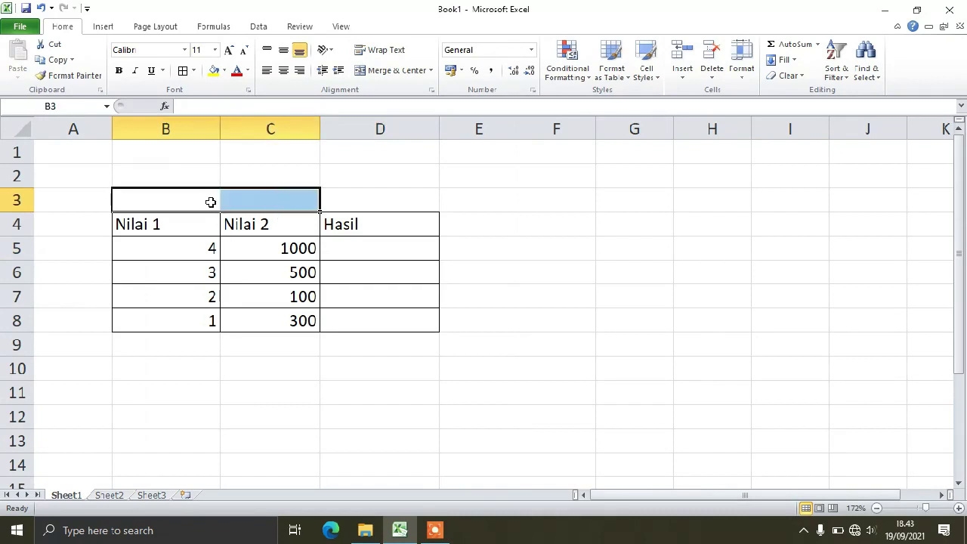
click(386, 70)
click(182, 71)
text(Pwerkalian)
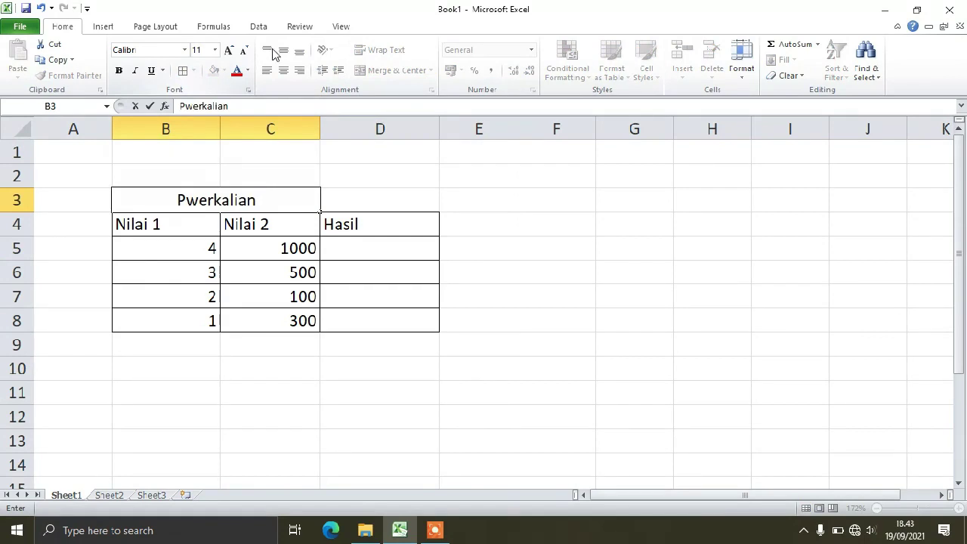
click(199, 200)
key(BackSpace)
click(571, 316)
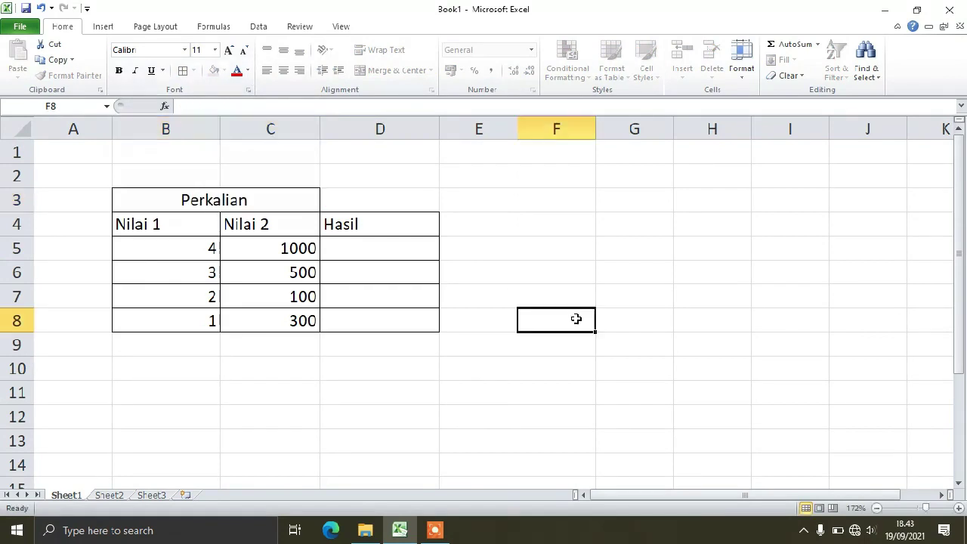
Enter the formula =B5*C5 in the Hasil cell D5 to multiply the first row's values.
click(365, 240)
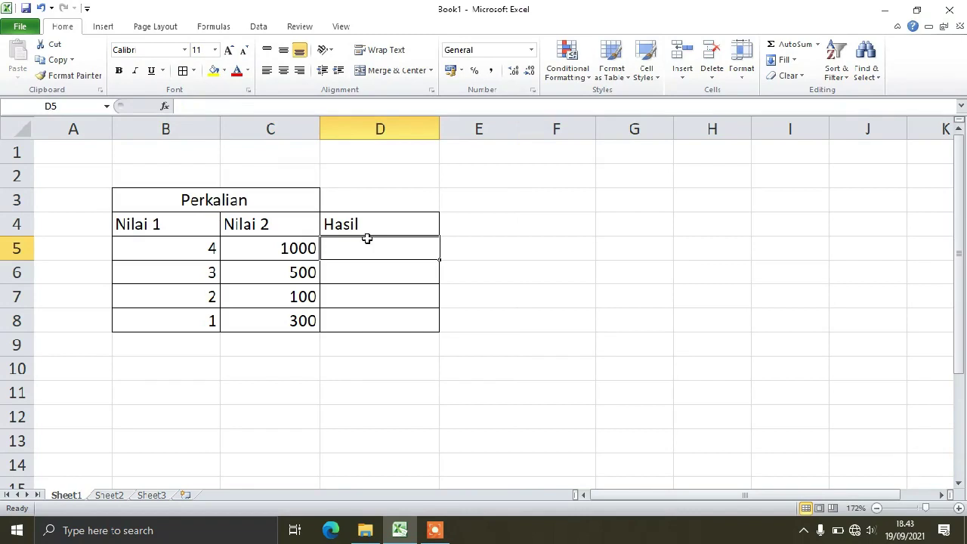
text(=)
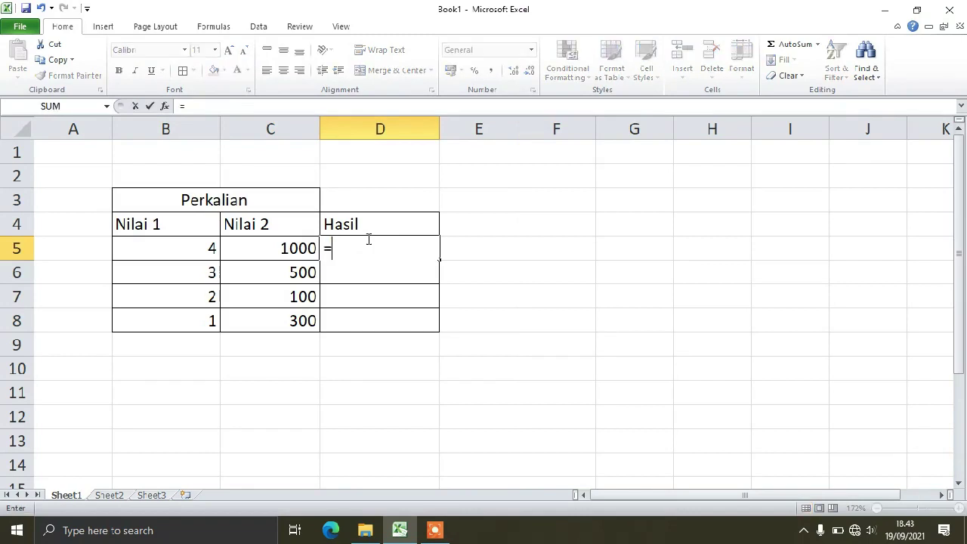
click(193, 252)
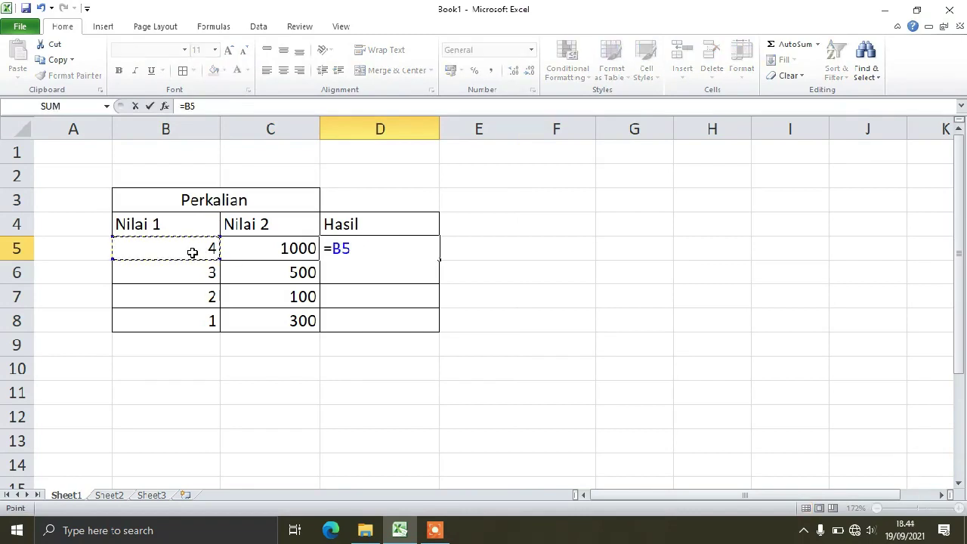
text(*)
click(266, 256)
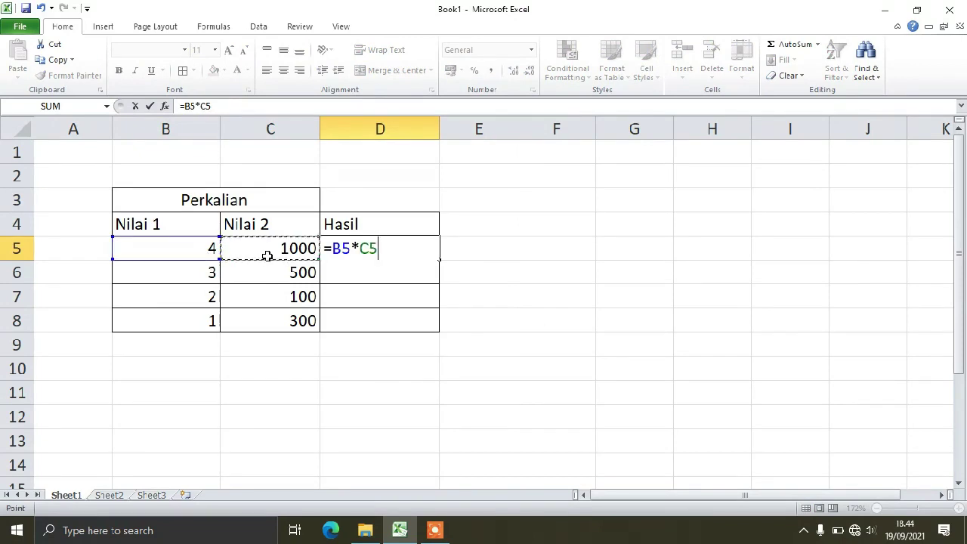
key(Return)
drag(317, 245, 352, 244)
click(353, 244)
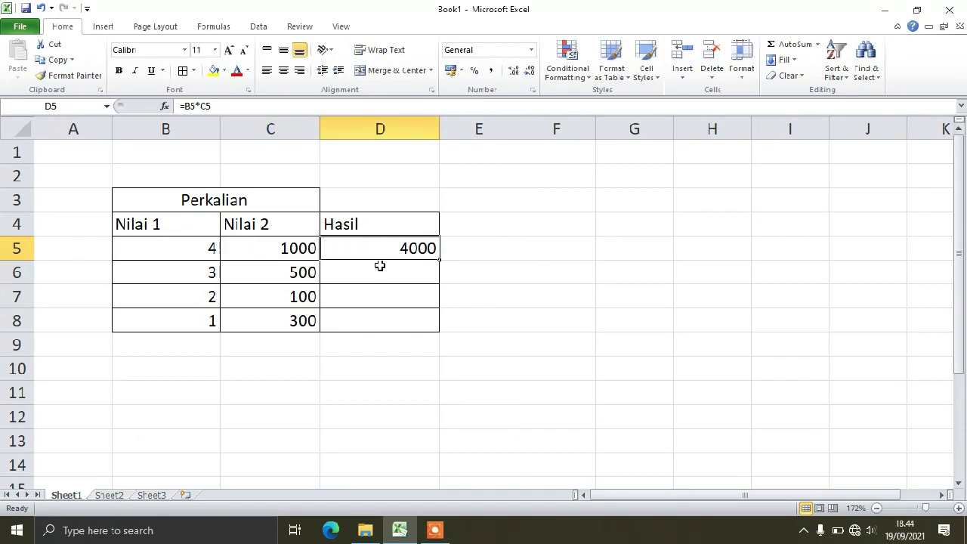
Enter the note "Absolut????" in cell D10 below the table.
click(388, 353)
click(392, 375)
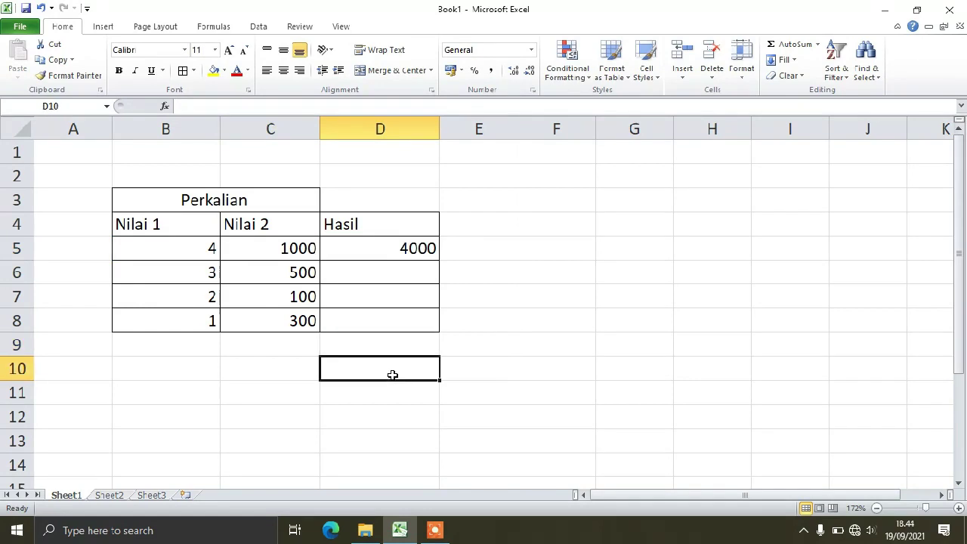
text(Absolut)
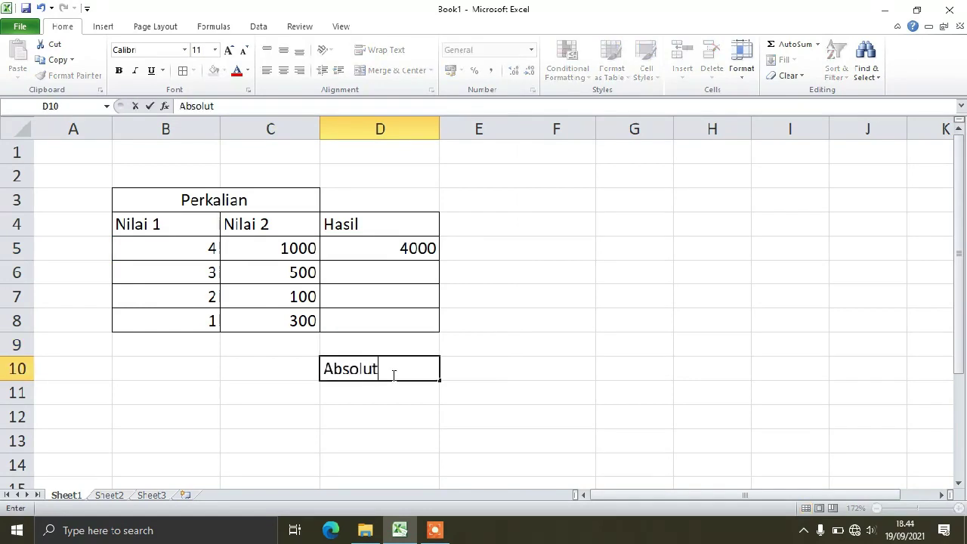
text(????)
click(573, 394)
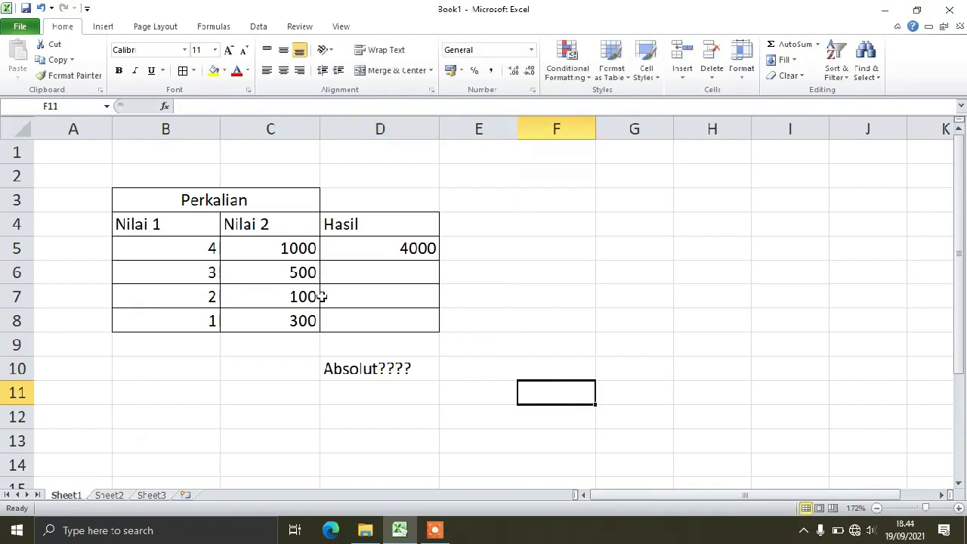
Fill cells C6 to C8 in the Nilai 2 column with black.
click(267, 267)
click(254, 249)
click(256, 271)
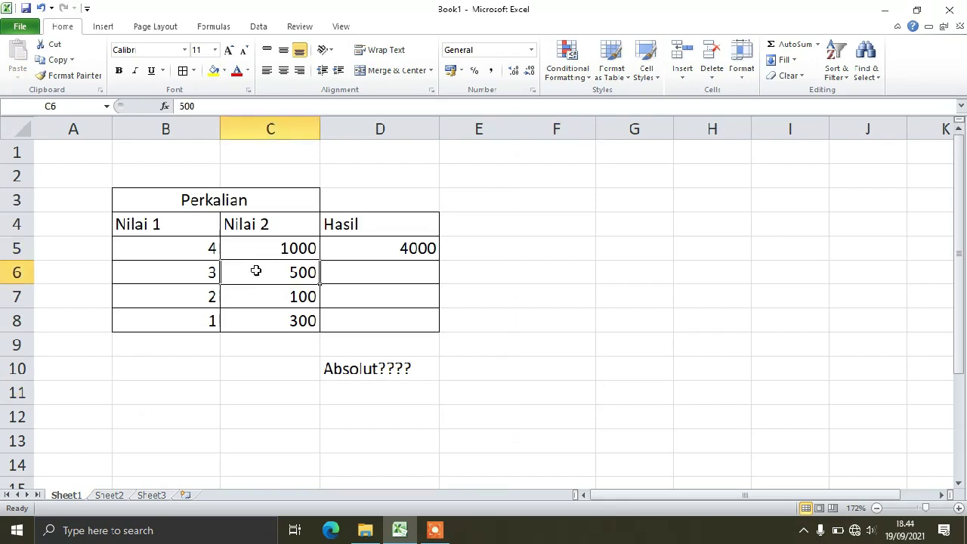
drag(256, 270, 256, 313)
click(214, 70)
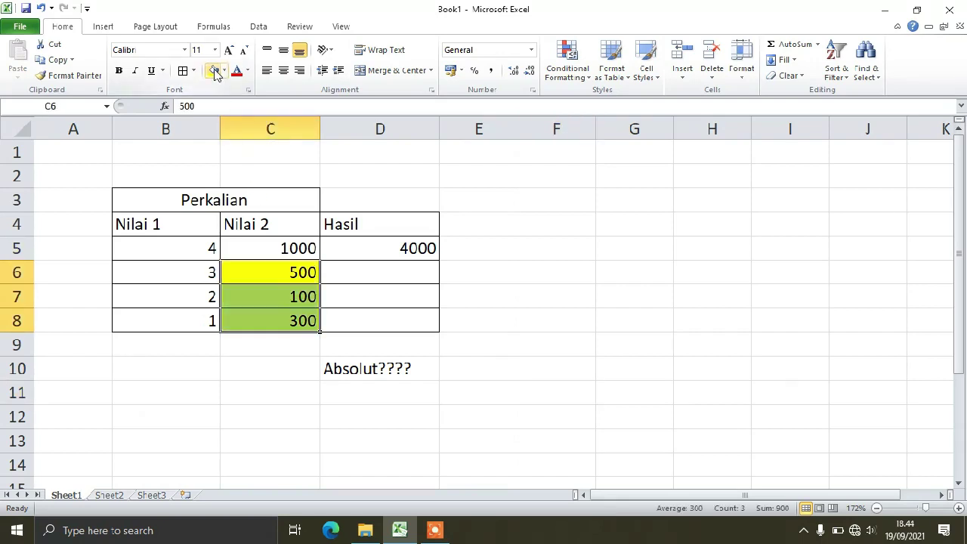
click(225, 71)
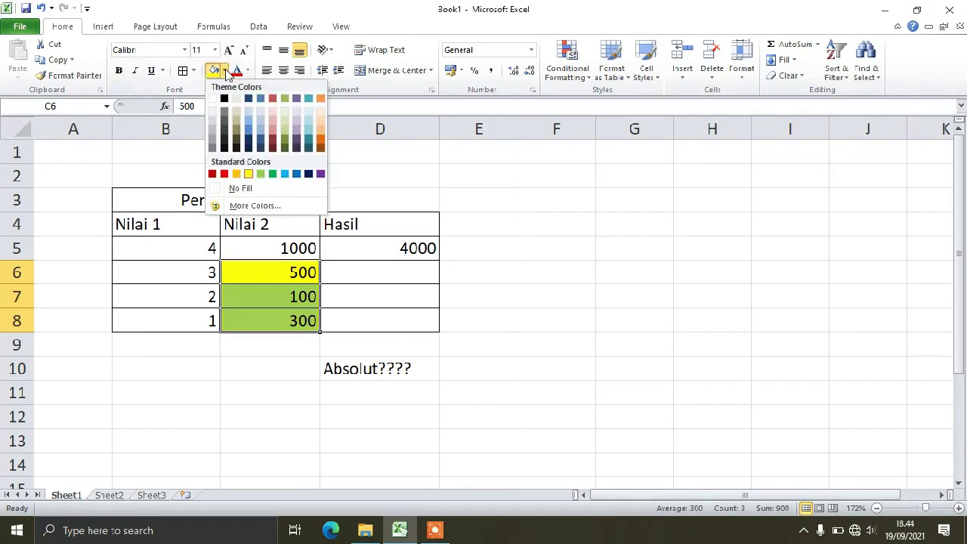
click(223, 98)
click(687, 392)
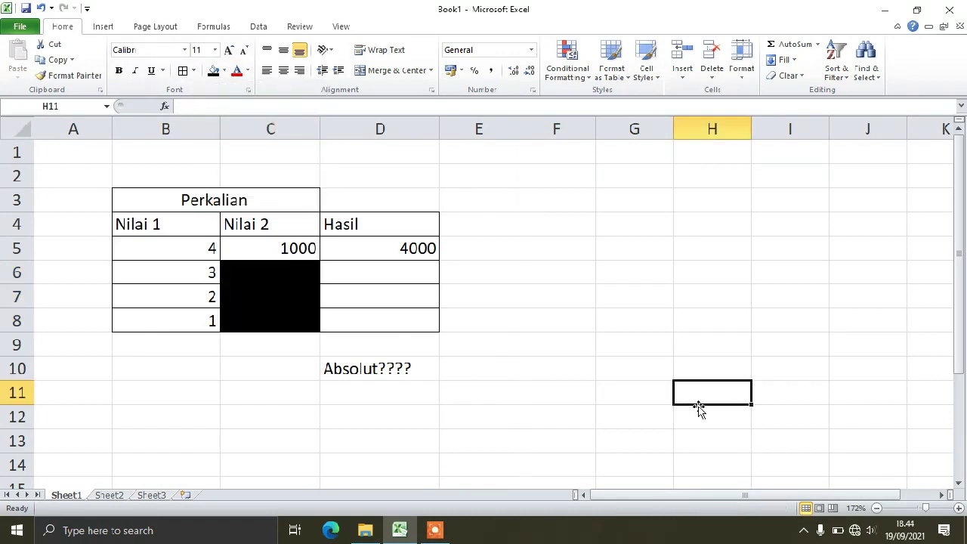
Copy the multiplication formula from D5 down through D8 in the Hasil column.
click(257, 247)
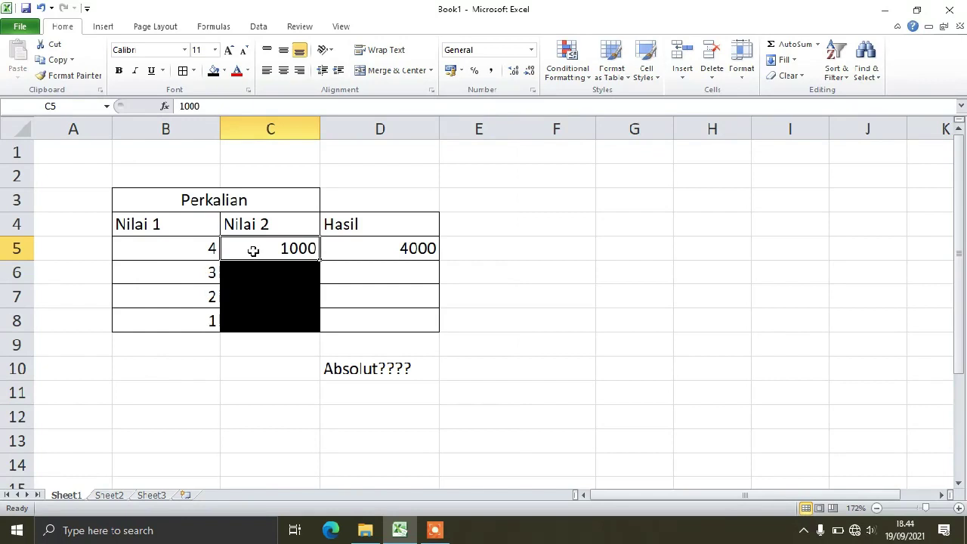
click(400, 248)
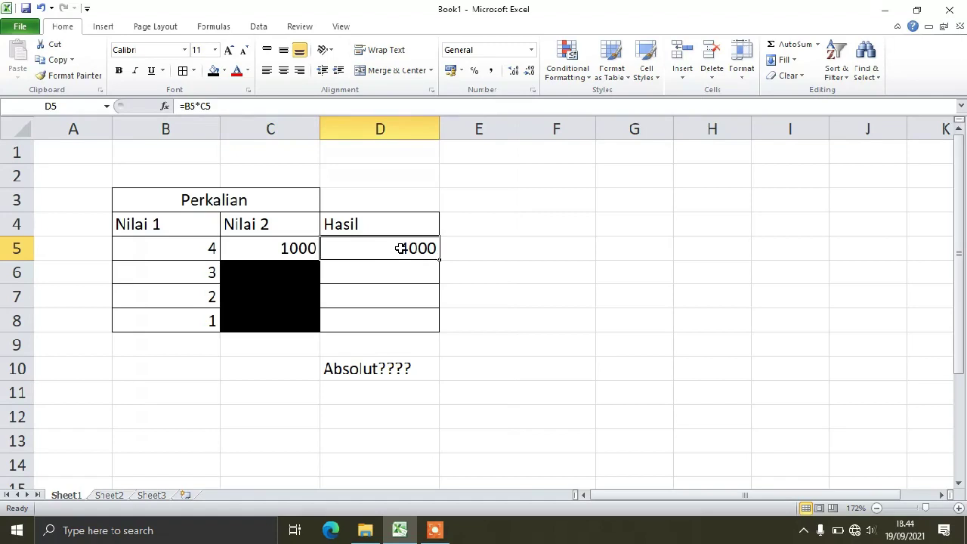
click(272, 245)
click(371, 246)
click(224, 251)
click(365, 251)
drag(441, 259, 441, 333)
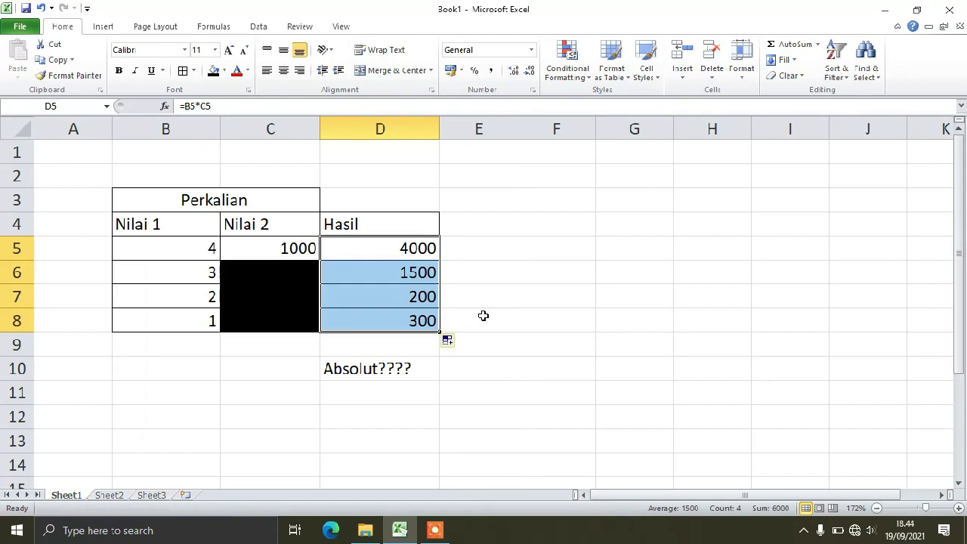
Remove the black fill from cells C6 to C8 in the Nilai 2 column.
click(484, 314)
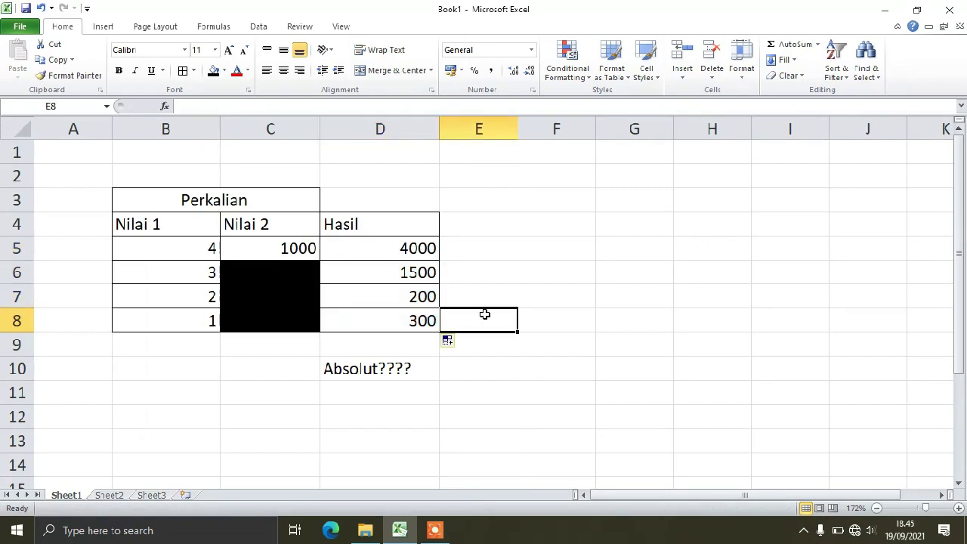
click(437, 268)
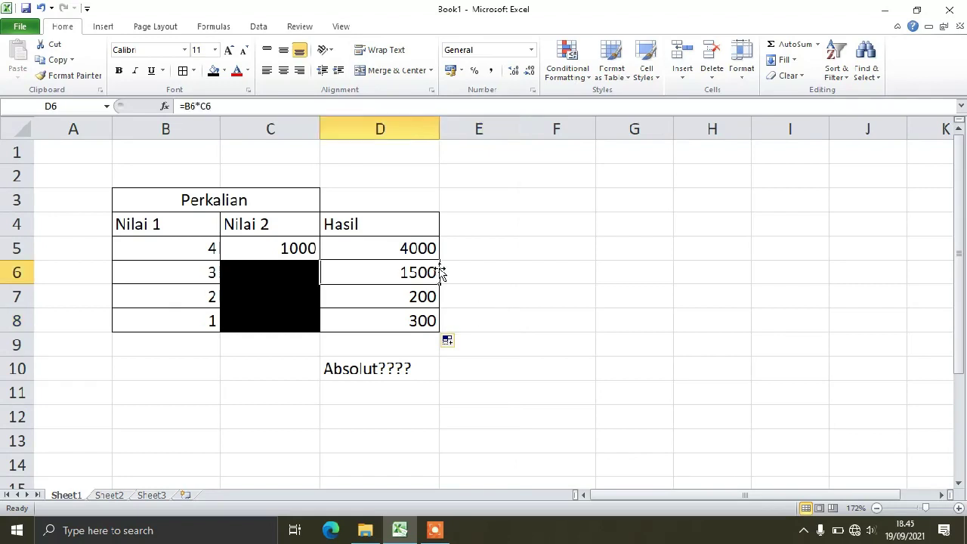
drag(291, 266, 281, 320)
click(223, 70)
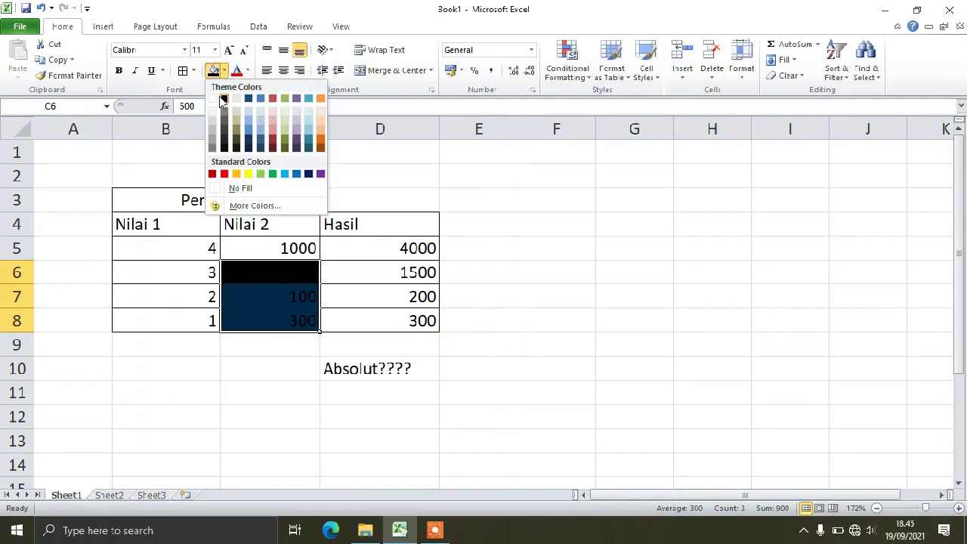
click(230, 188)
click(613, 231)
Compare the multiplication formulas in Hasil cells D5 and D6.
click(421, 272)
click(395, 251)
click(398, 266)
click(396, 250)
click(398, 275)
click(399, 249)
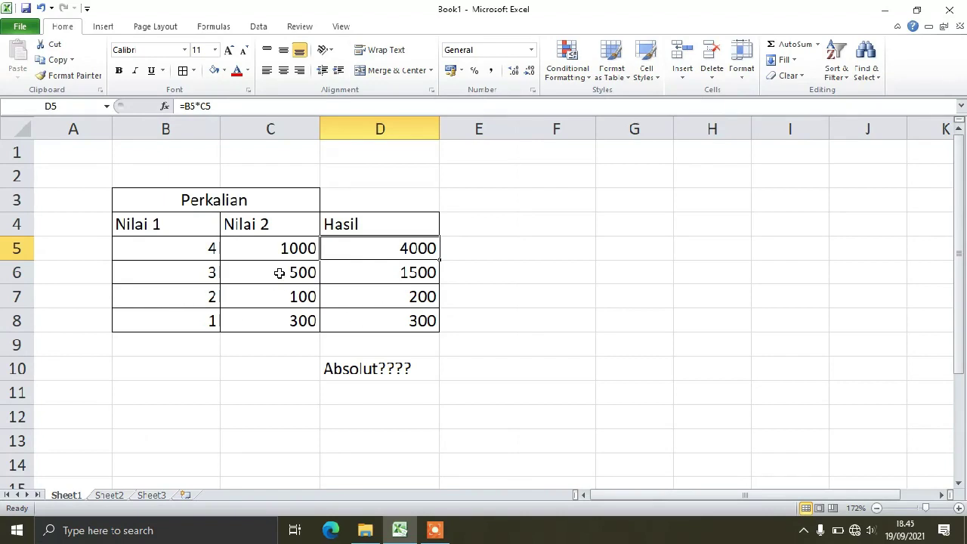
Fill the Nilai 2 cells C6 through C8 with black again.
drag(278, 270, 272, 322)
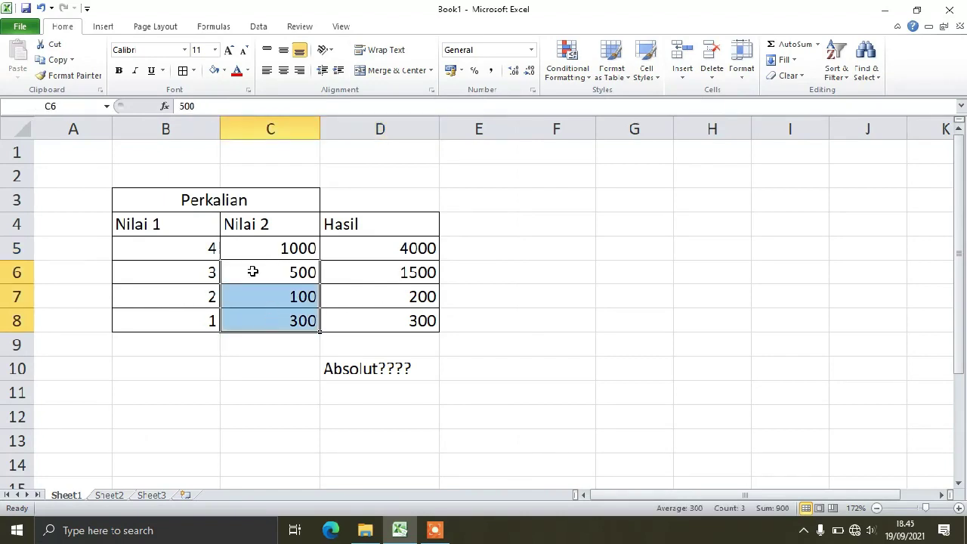
click(224, 71)
click(224, 100)
click(528, 272)
Clear the copied formulas from cells D6 to D8 in the Hasil column.
drag(421, 273, 420, 323)
key(Delete)
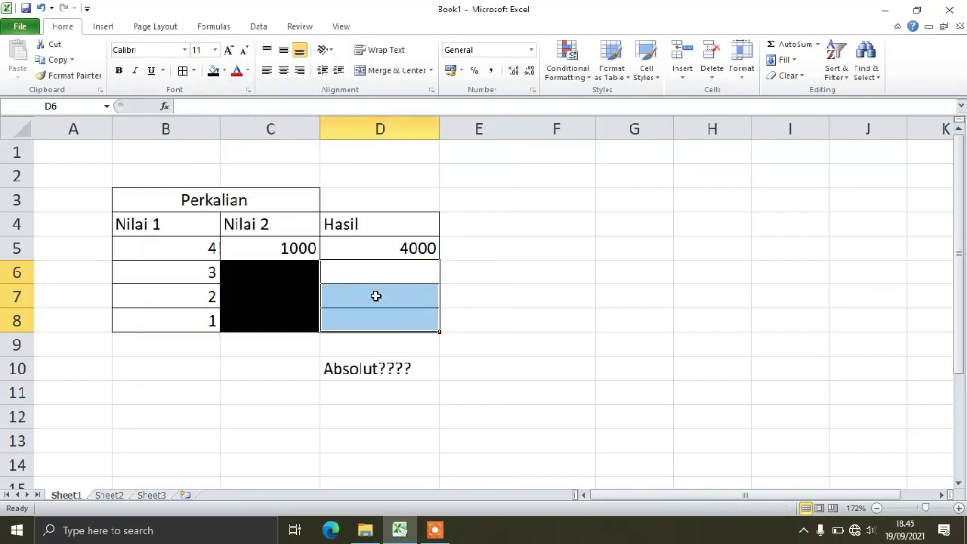
click(583, 292)
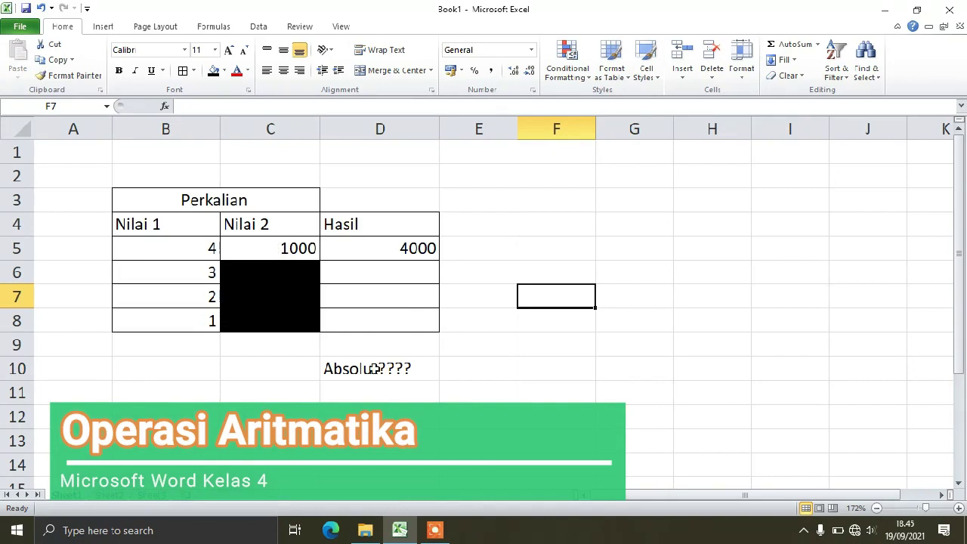
Make the C5 reference absolute in the Hasil formula in D5, giving =B5*$C$5.
click(400, 250)
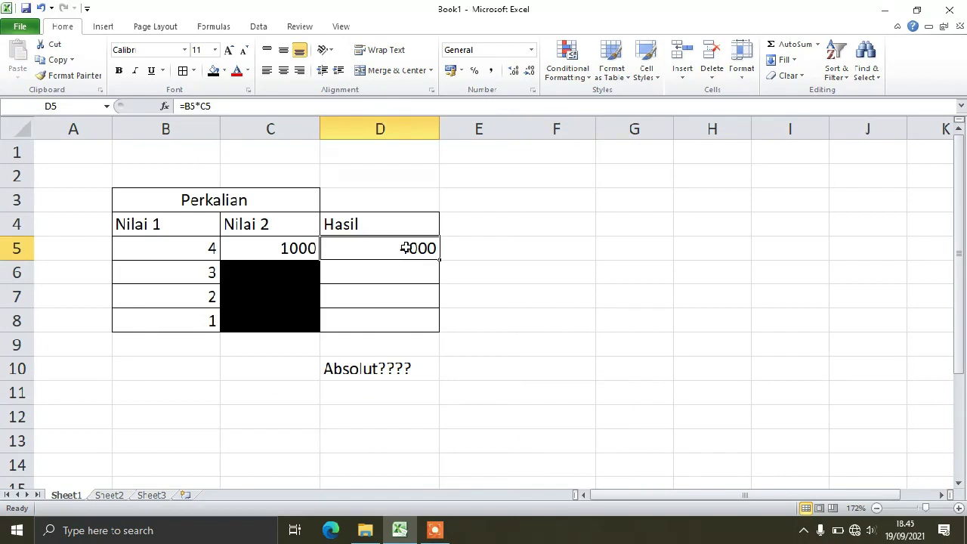
double_click(405, 248)
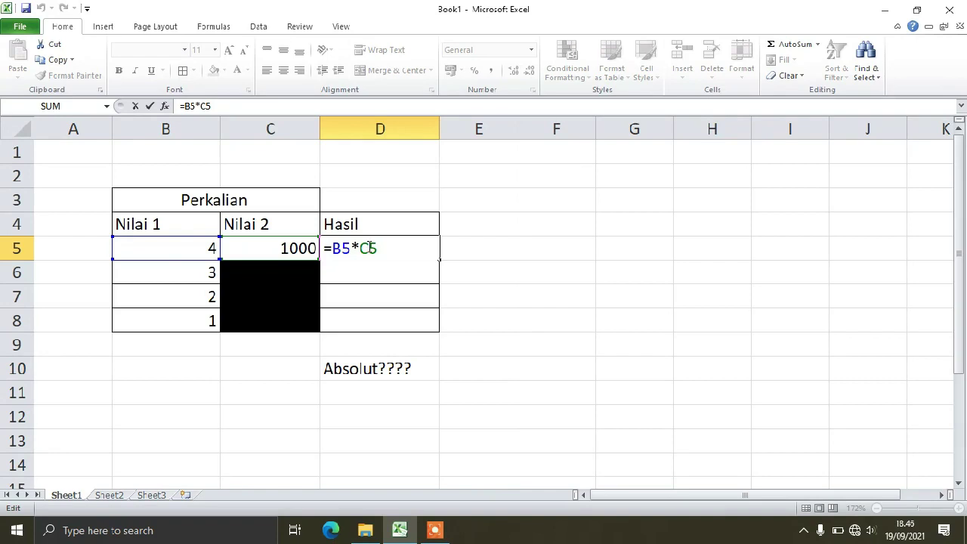
key(F4)
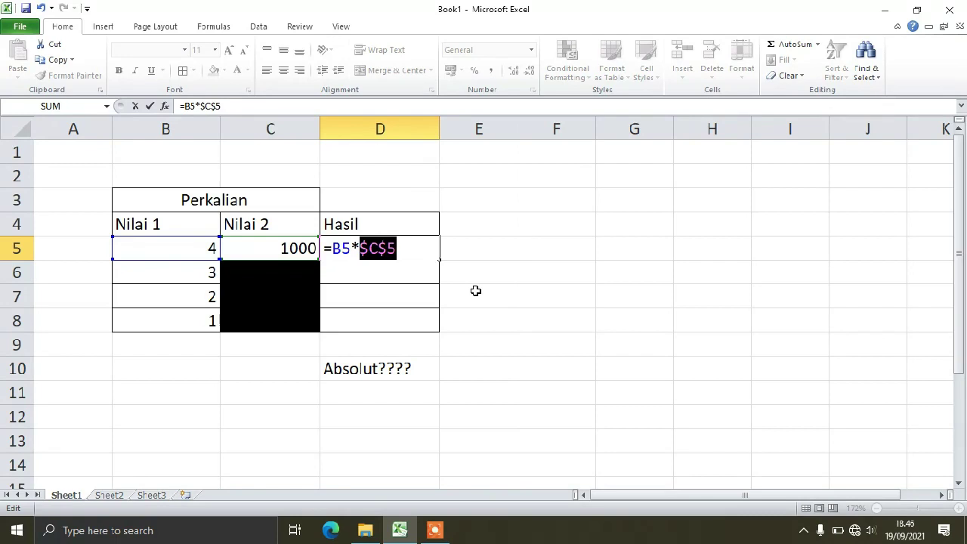
key(Return)
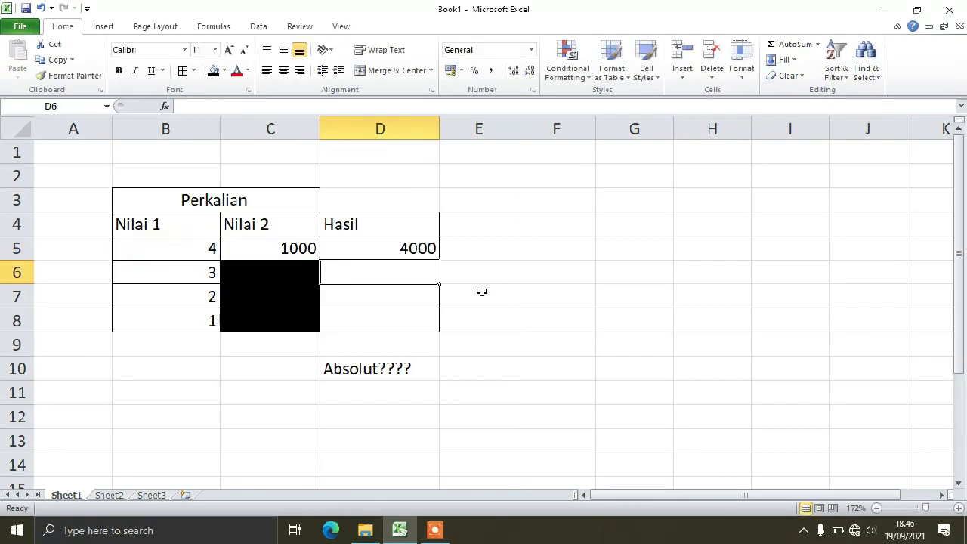
Copy the absolute-reference formula from D5 down through D8 in the Hasil column.
click(423, 249)
drag(444, 257, 444, 325)
click(484, 301)
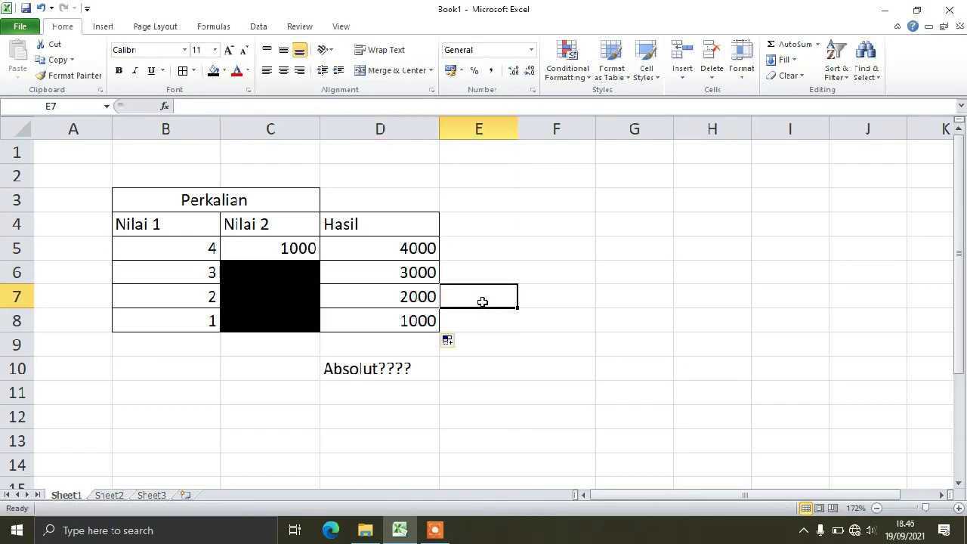